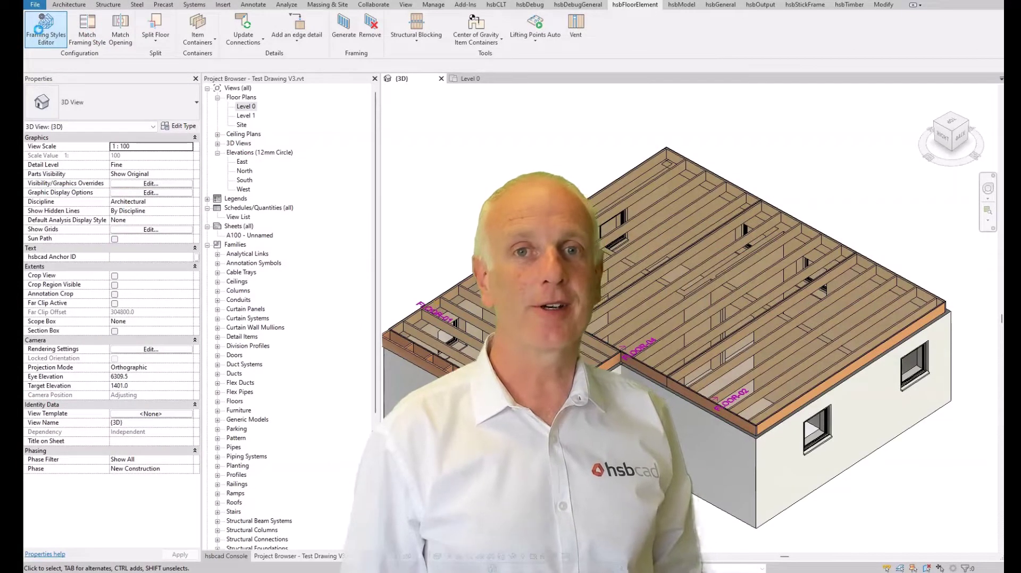
- Assign the Default floor-opening detail to the left opening edge of the Floor opening default style and accept the framing style settings
left_click(40, 34)
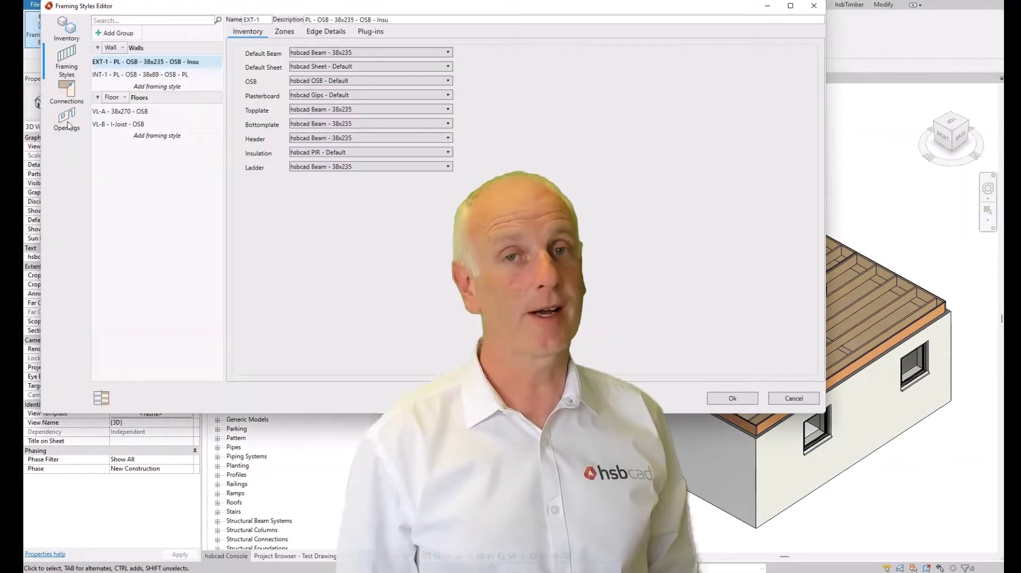
left_click(67, 118)
left_click(121, 85)
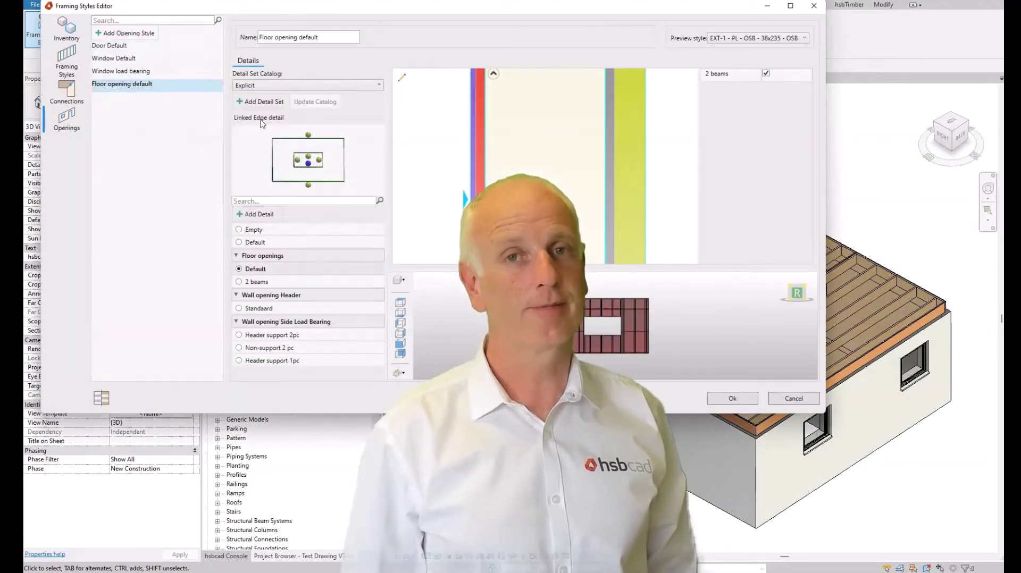
left_click_drag(583, 323, 590, 336)
scroll(590, 337, "up", 3)
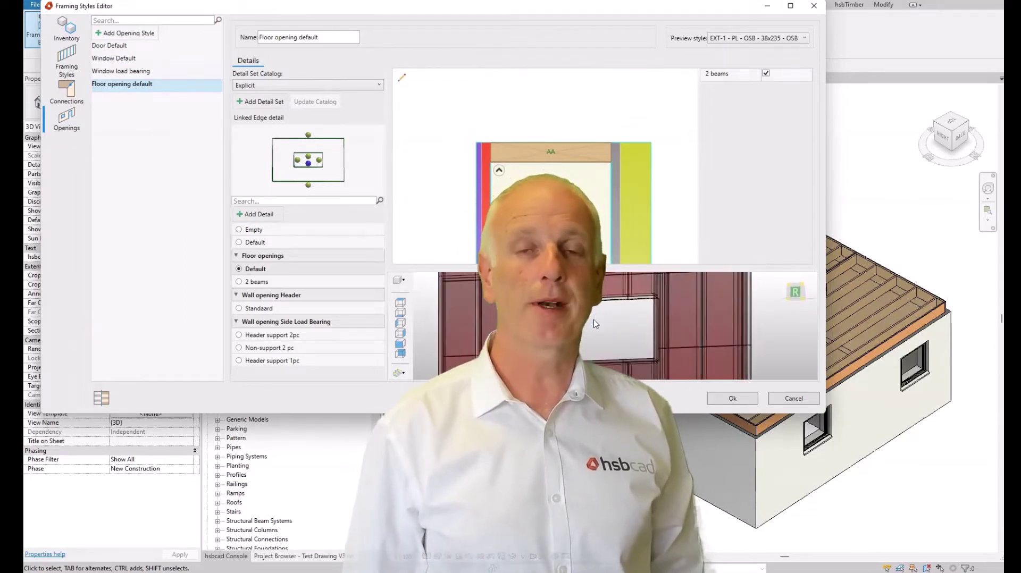
left_click(297, 160)
left_click(263, 280)
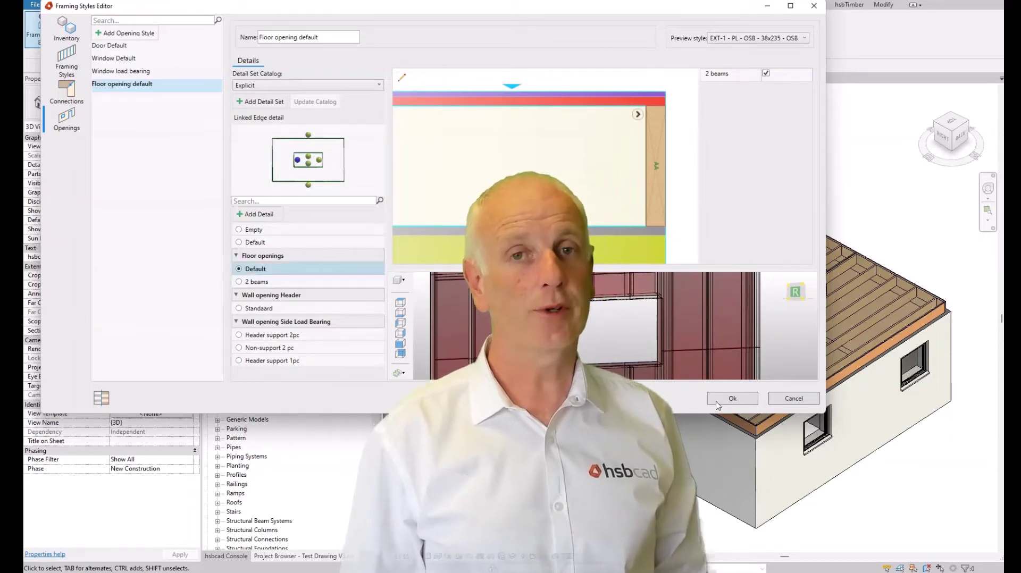
left_click(732, 399)
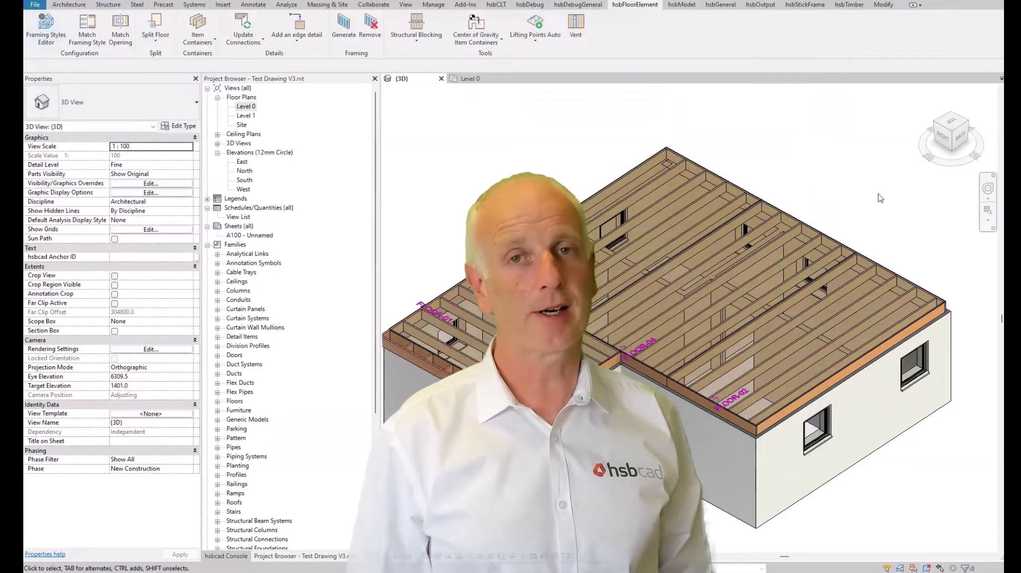
- Create a rectangular shaft opening about 1000 mm wide across the joists near the floor's upper-right corner in the top view
left_click(949, 127)
scroll(802, 199, "up", 5)
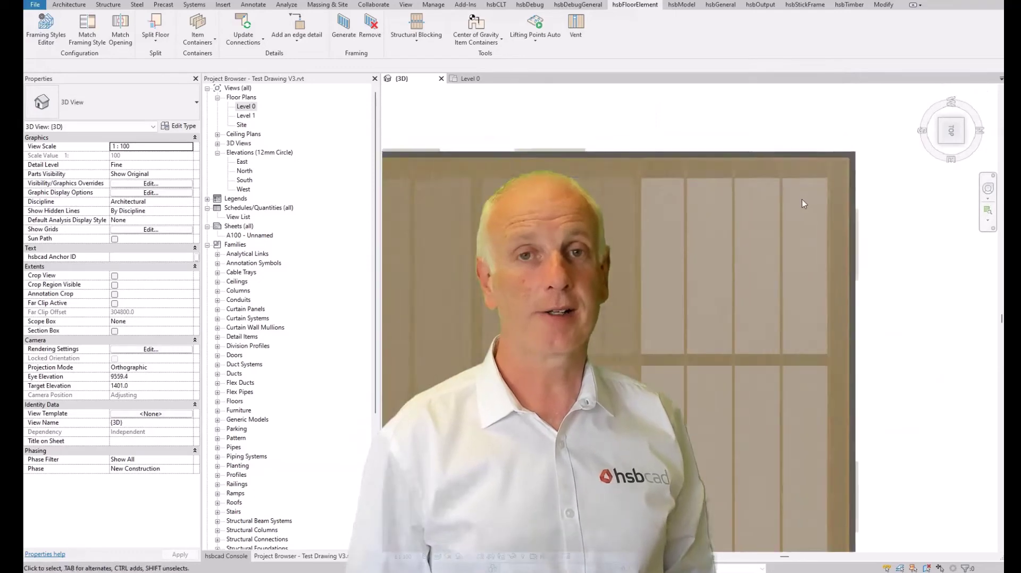
left_click(62, 6)
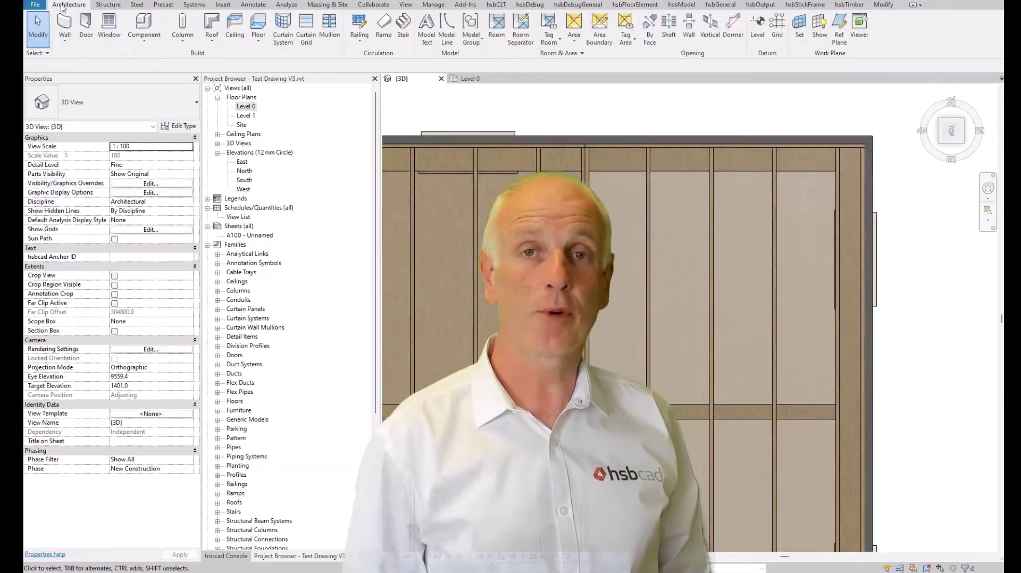
left_click(669, 27)
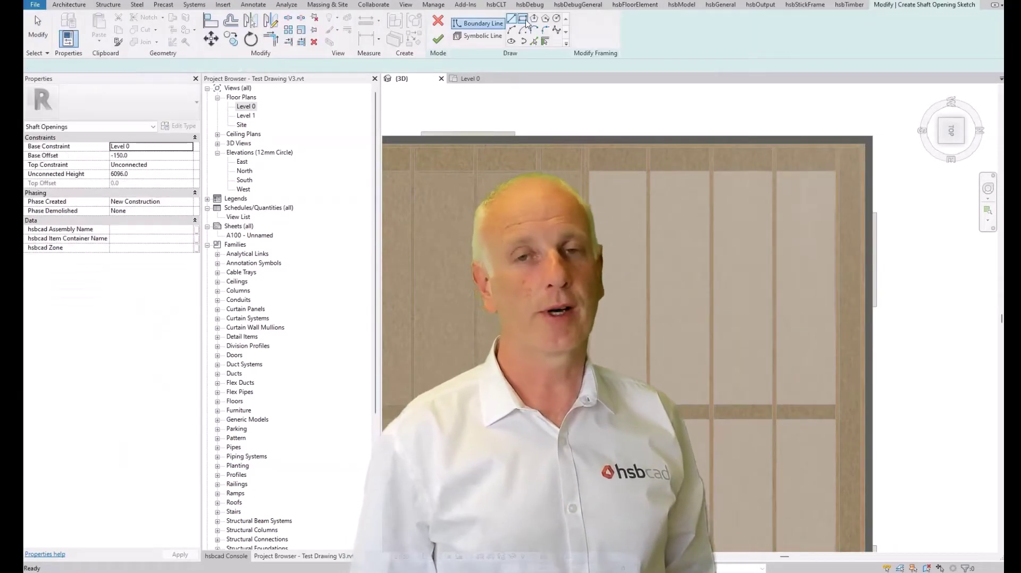
left_click(733, 317)
left_click(439, 39)
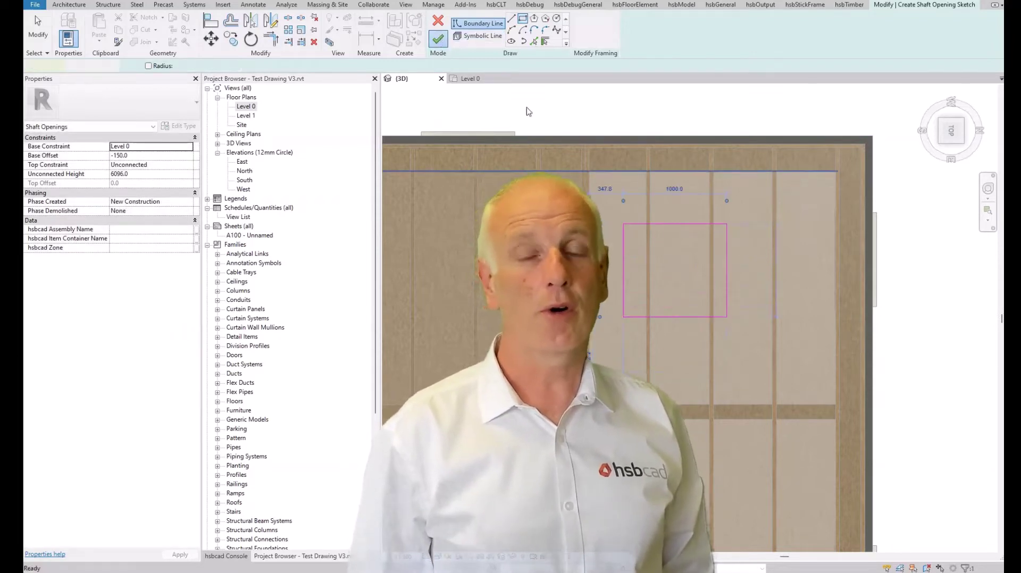
- Regenerate the framing of floor FLOOR-02 so that it accounts for the shaft opening
middle_click_drag(689, 260, 658, 275, "shift")
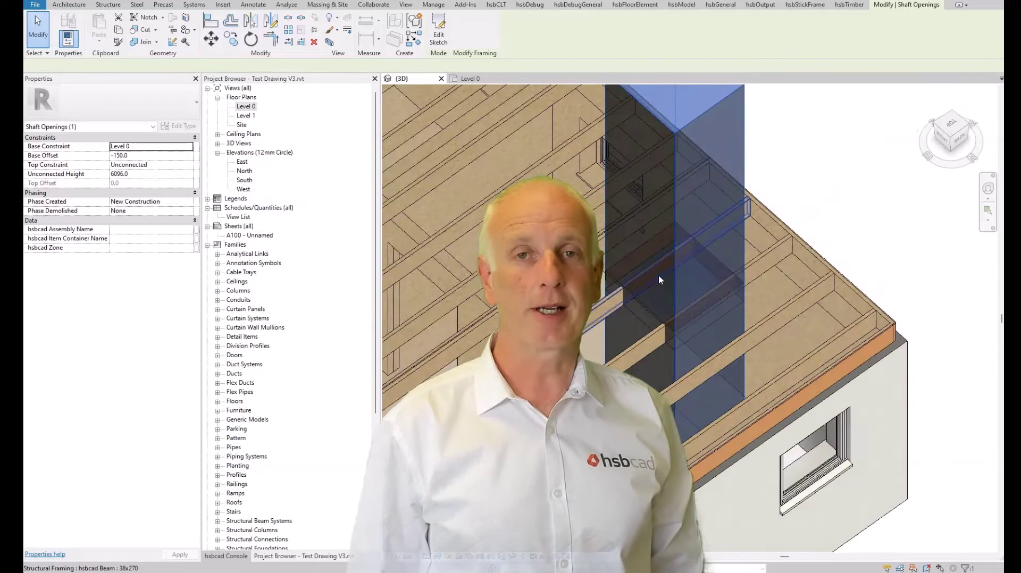
key("Escape")
middle_click_drag(666, 392, 643, 372, "shift")
left_click(644, 372)
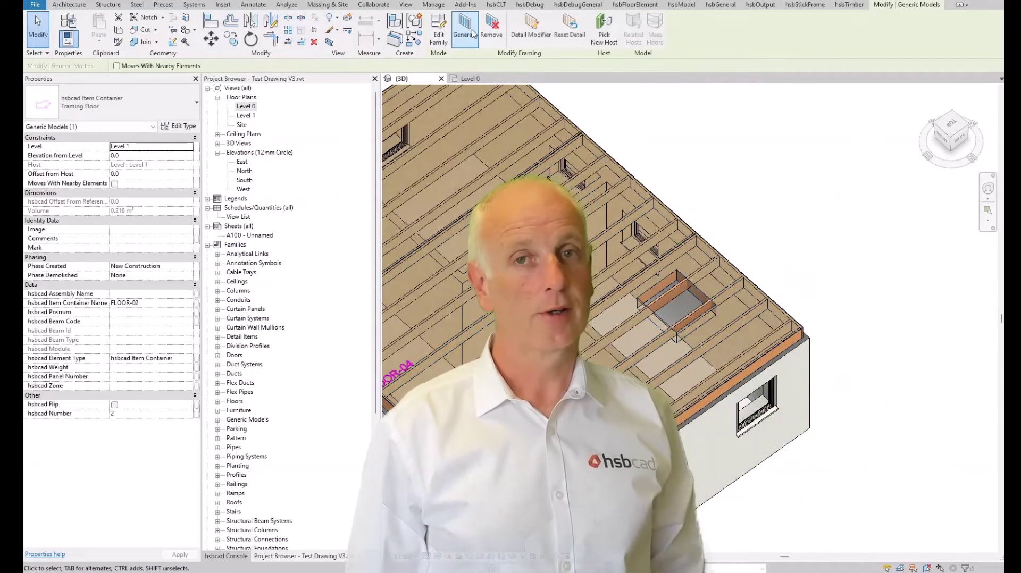
left_click(472, 32)
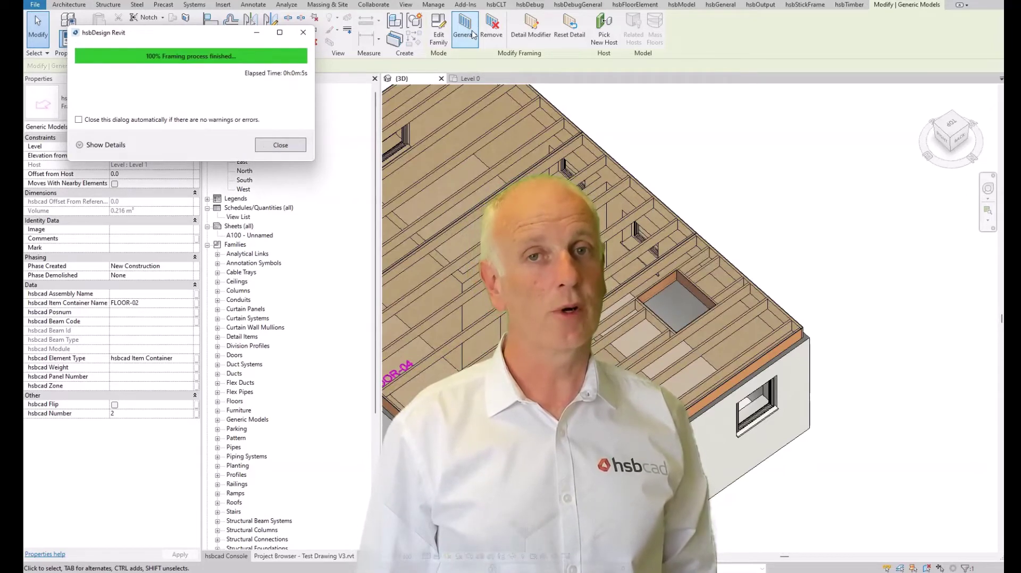
left_click(280, 145)
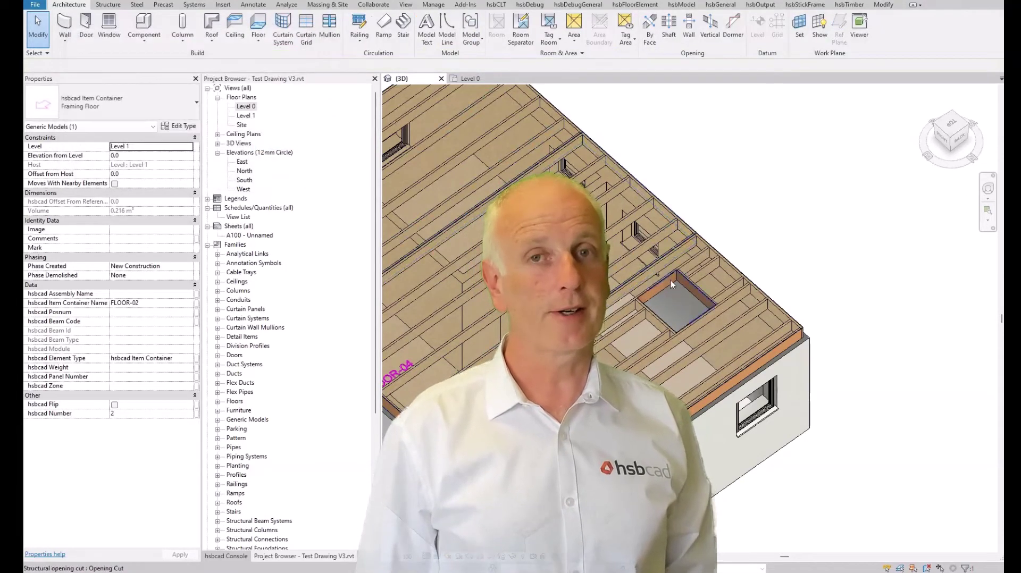
- Add an edge detail to the left long edge of the shaft opening in the floor
scroll(670, 281, "up", 5)
key("Escape")
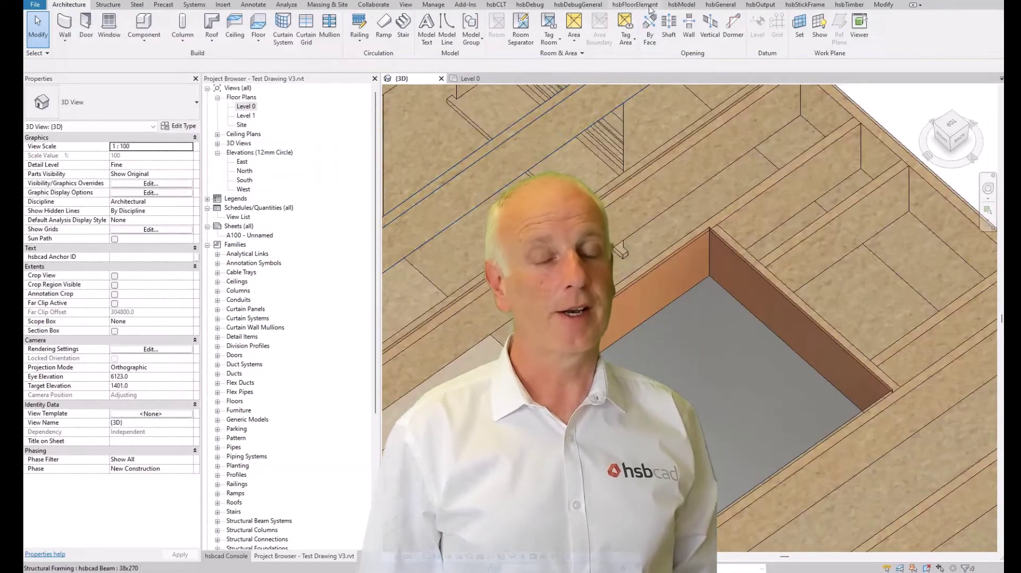
left_click(650, 5)
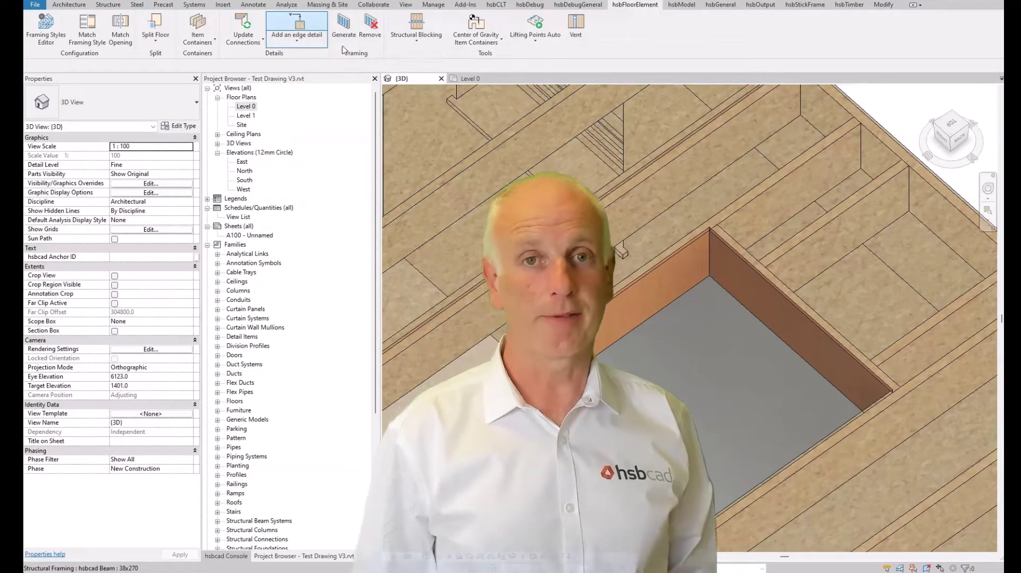
left_click(297, 26)
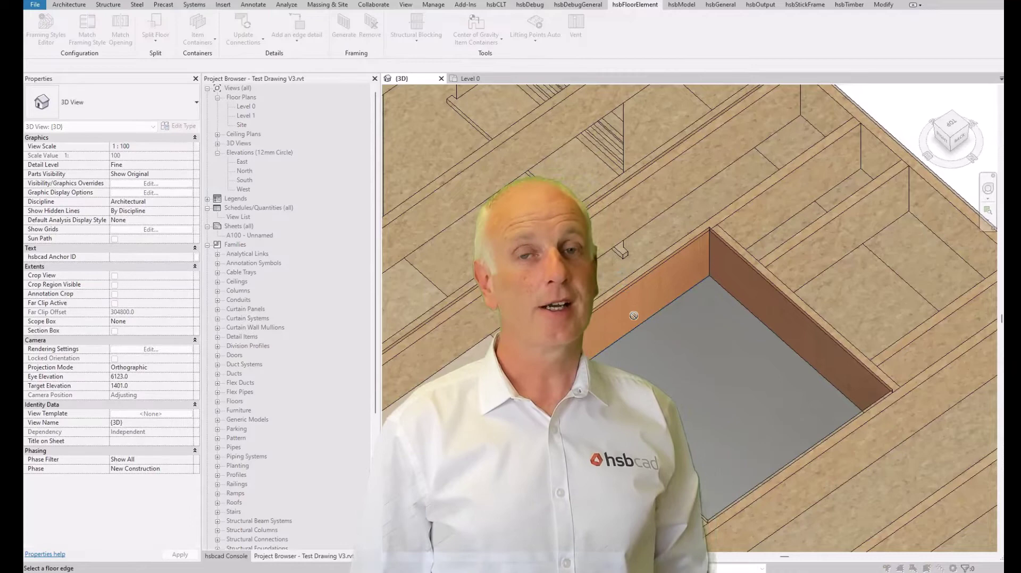
left_click(642, 326)
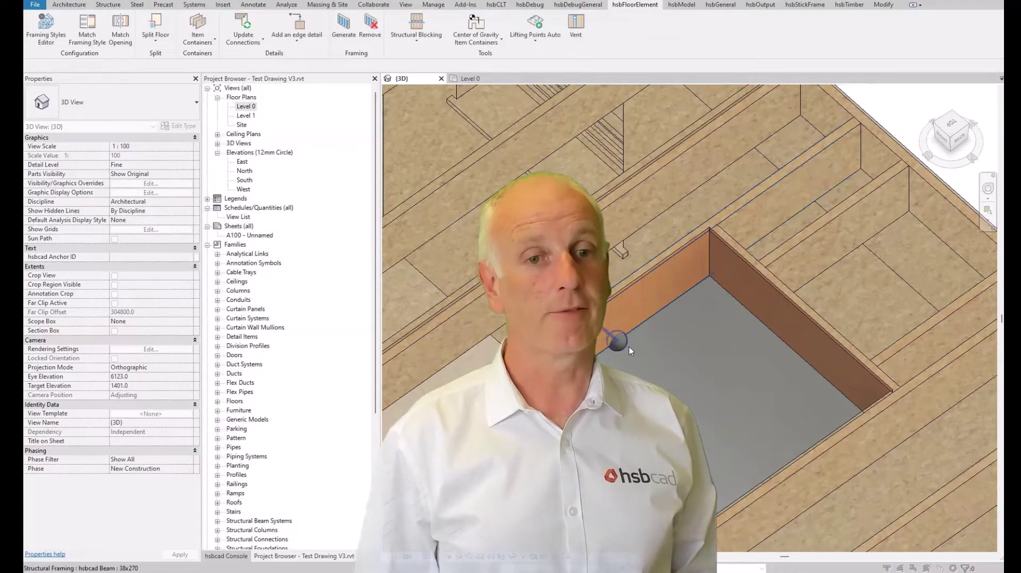
- Change the opening's edge detail to the Floor openings type 2 beams
left_click(623, 348)
scroll(621, 351, "up", 2)
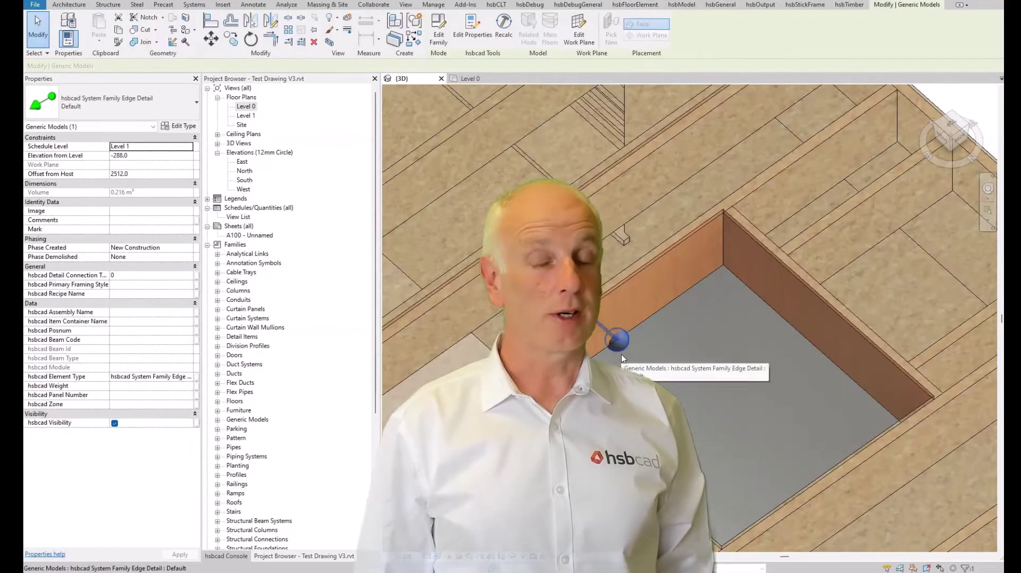
left_click(131, 104)
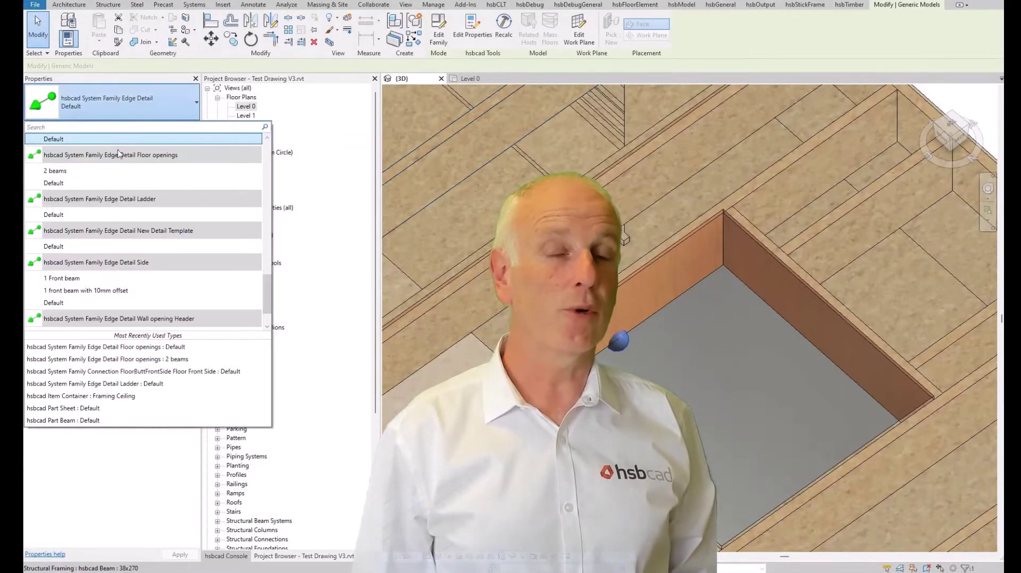
left_click(55, 171)
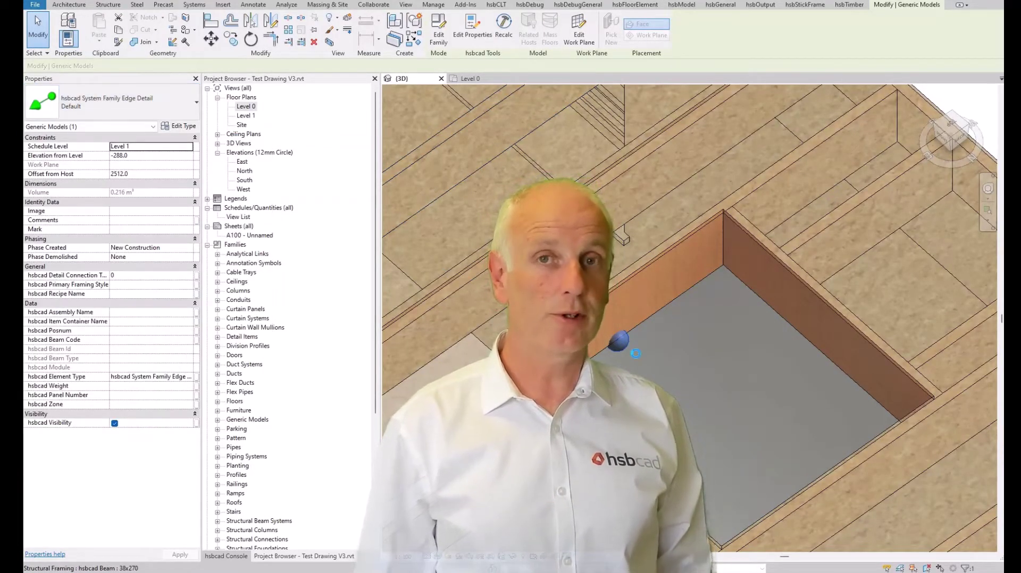
- Regenerate the framing of floor FLOOR-02 with the 2 beams detail at the opening edge
scroll(669, 315, "down", 2)
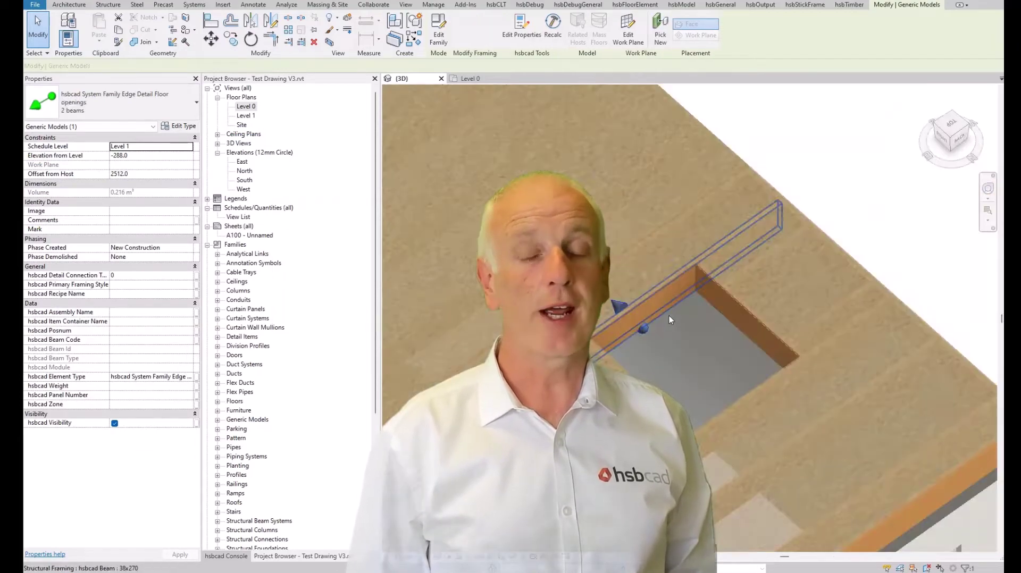
scroll(669, 315, "down", 2)
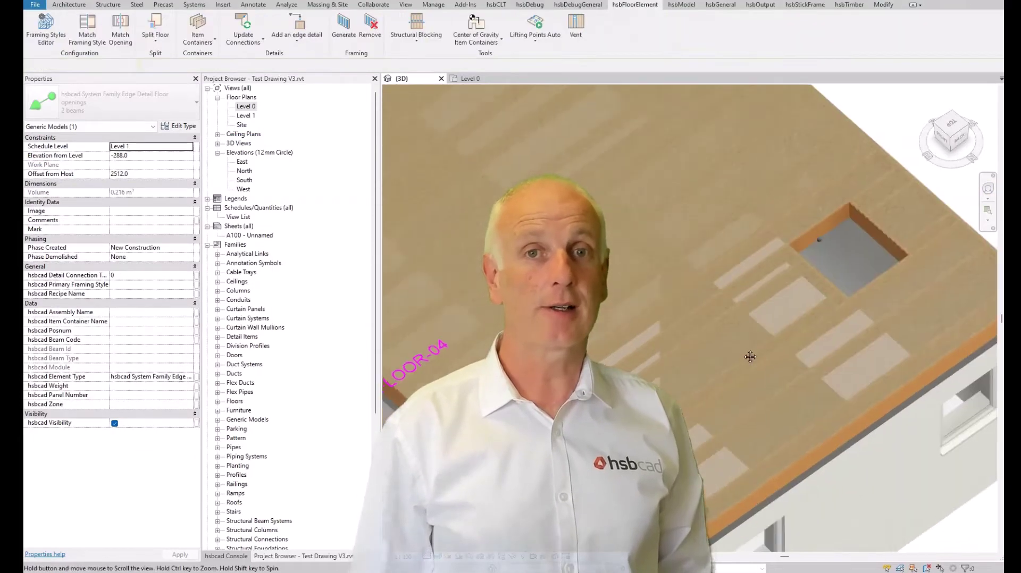
scroll(691, 319, "up", 2)
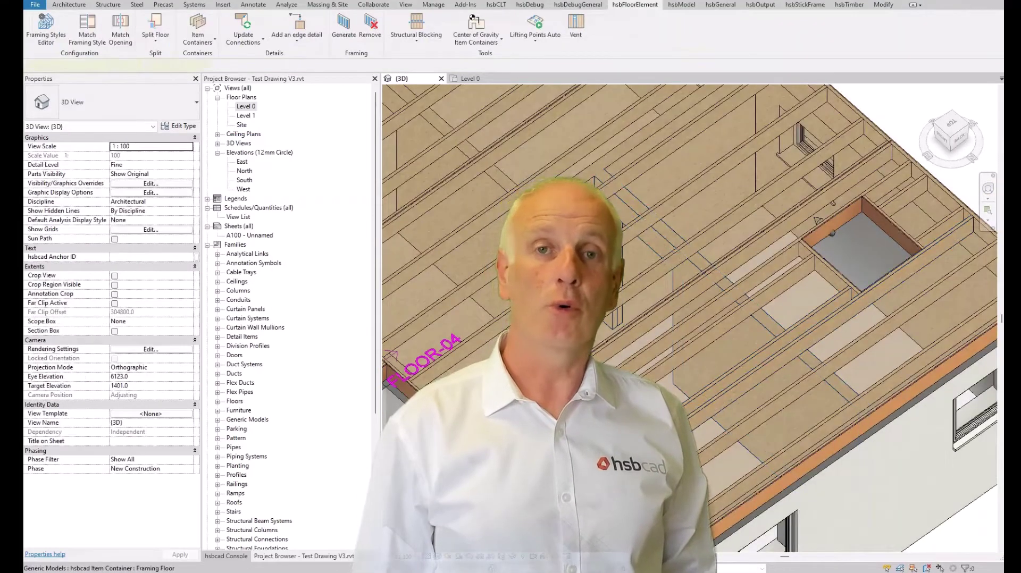
left_click(410, 147)
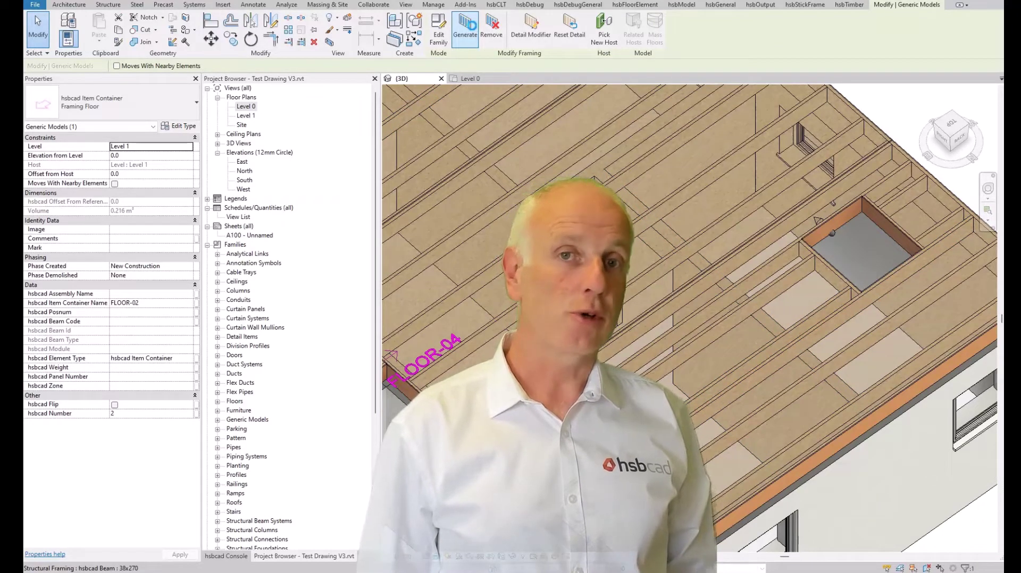
left_click(466, 29)
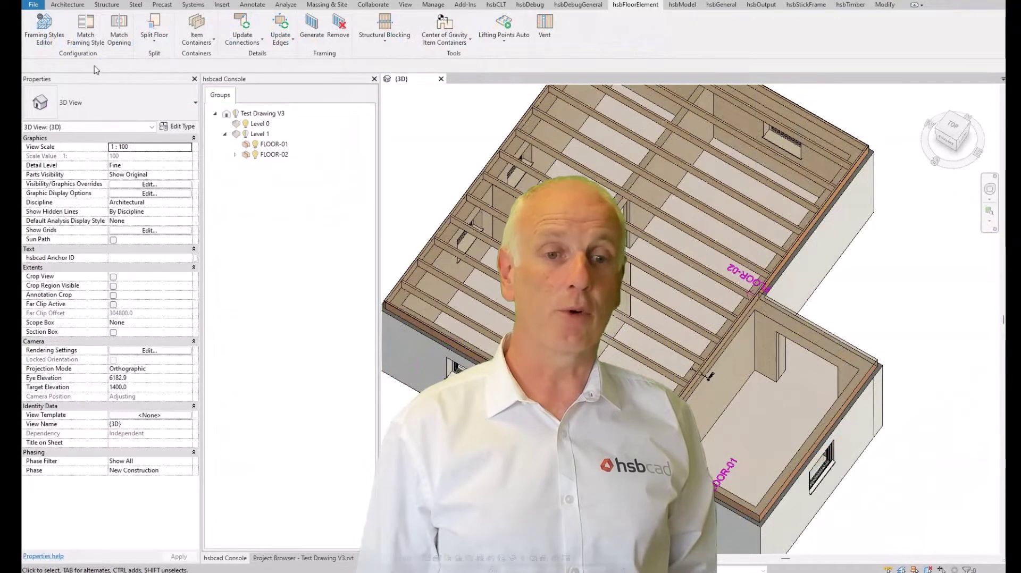
- Set the sheet distribution alignment of Zone 1 to Horizontal in the VL-A - 38x270 - OSB floor framing style
left_click(44, 32)
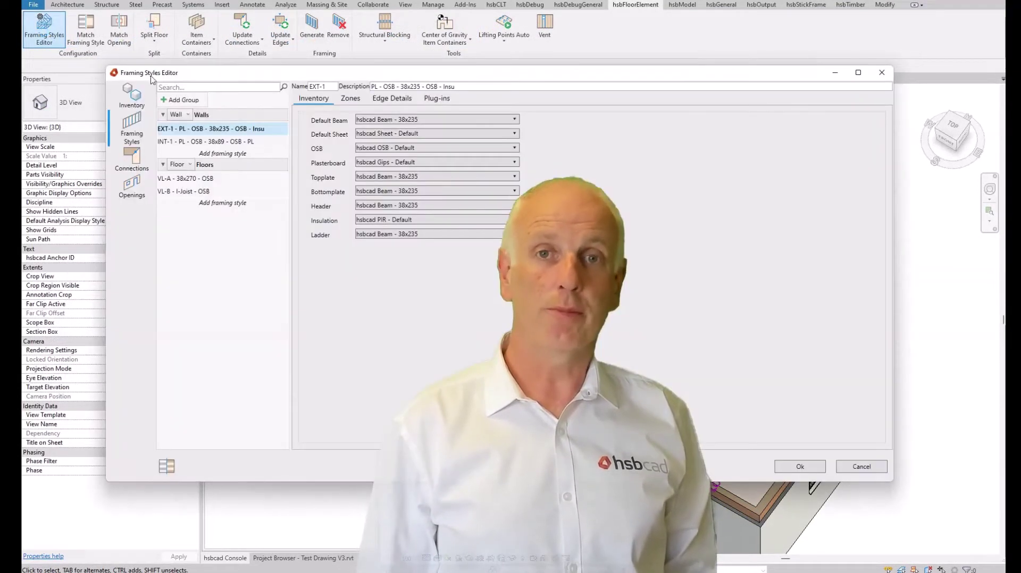
left_click(184, 179)
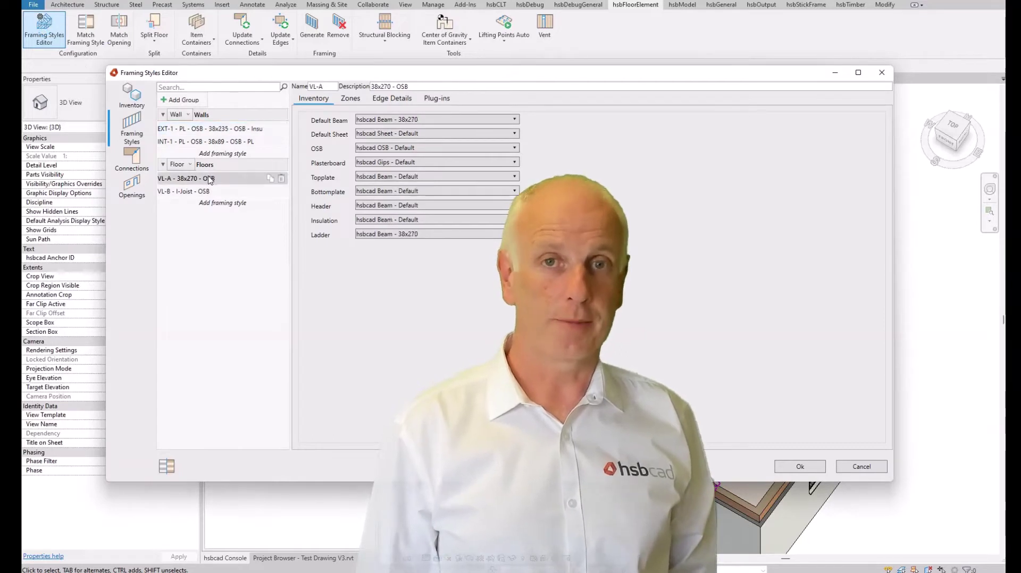
left_click(350, 99)
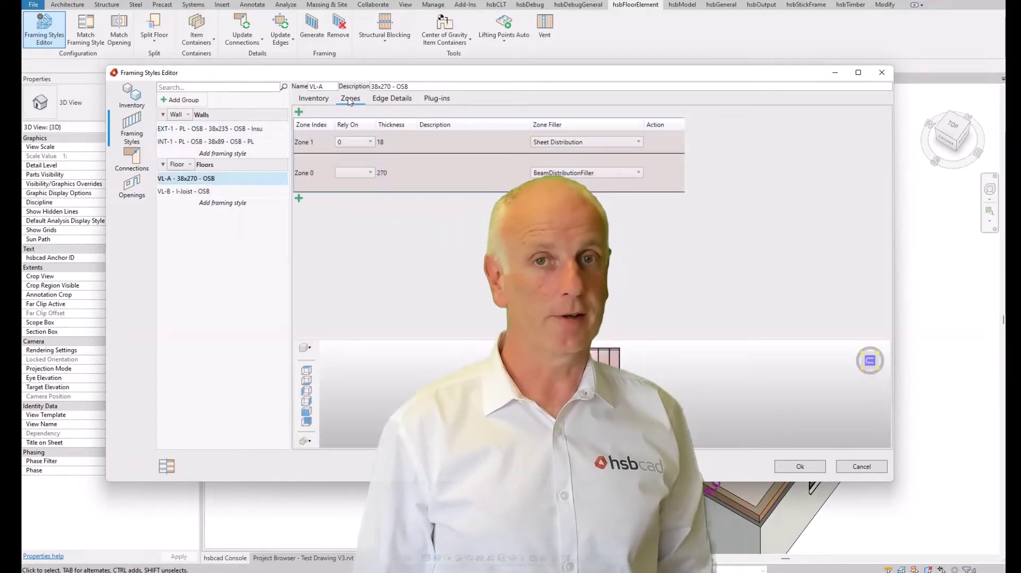
left_click(409, 141)
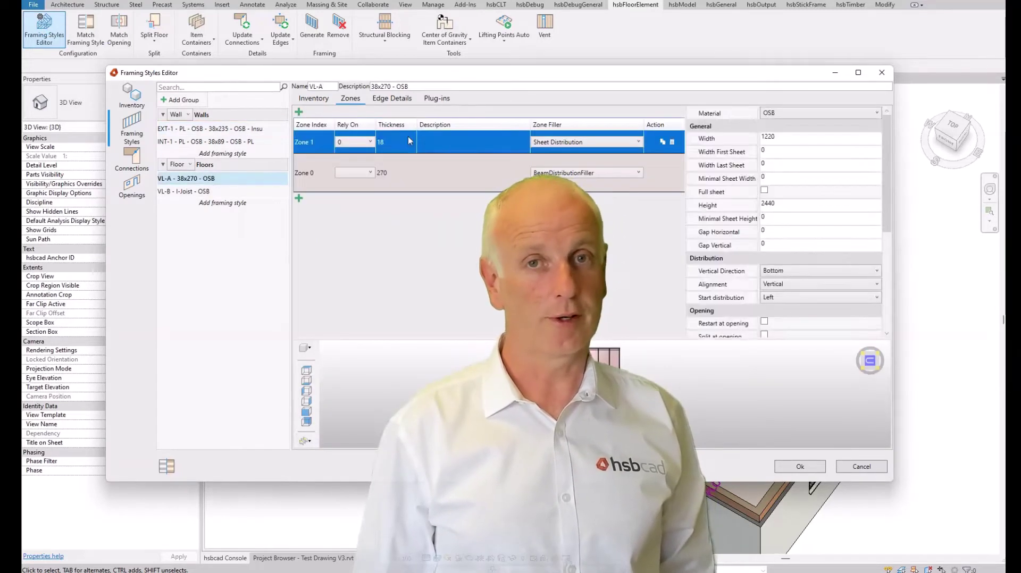
left_click(785, 287)
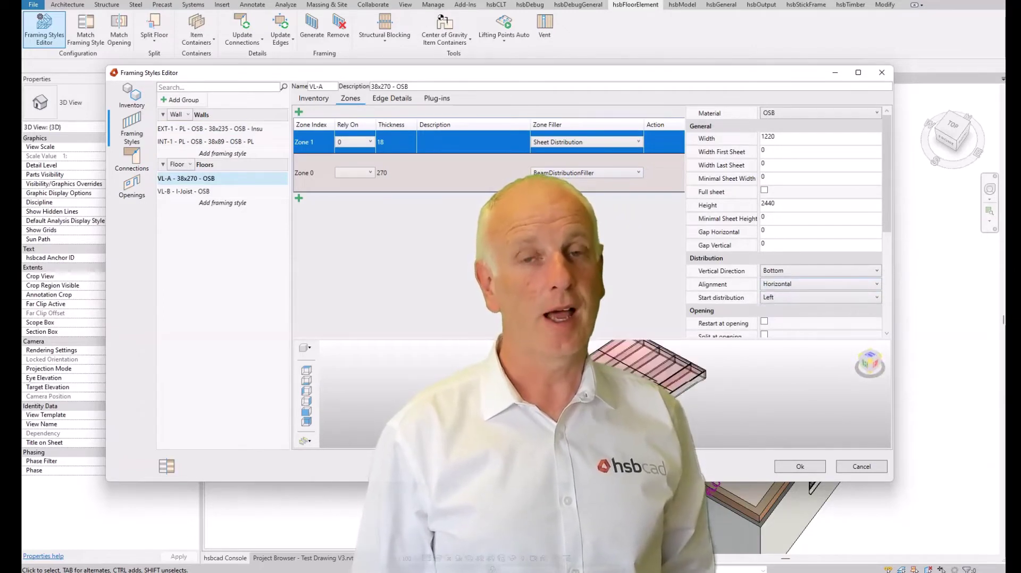
left_click(494, 183)
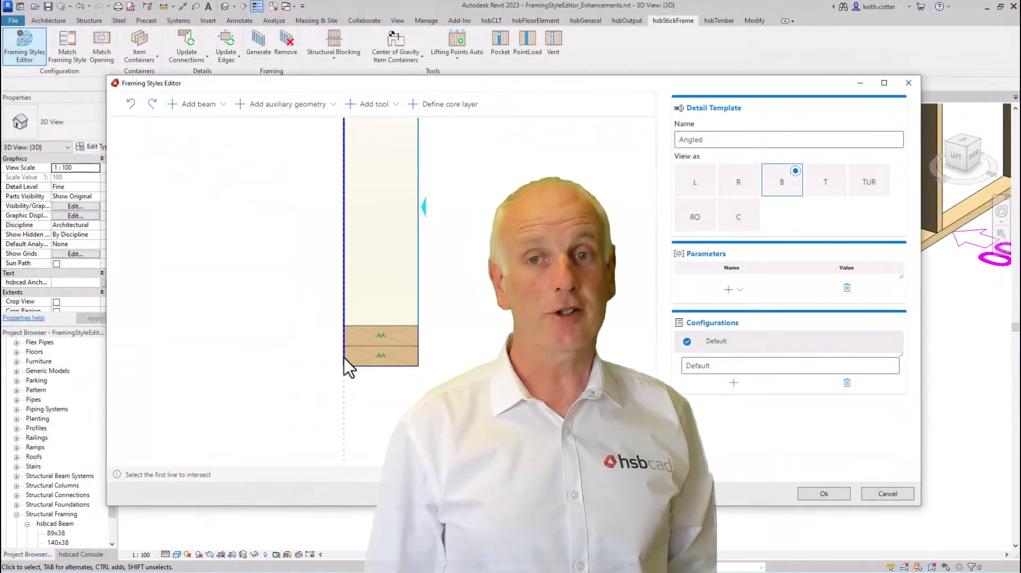
- Create intersection points at both outer bottom corners of the lower beam in the Angled detail template
left_click(344, 366)
left_click(350, 369)
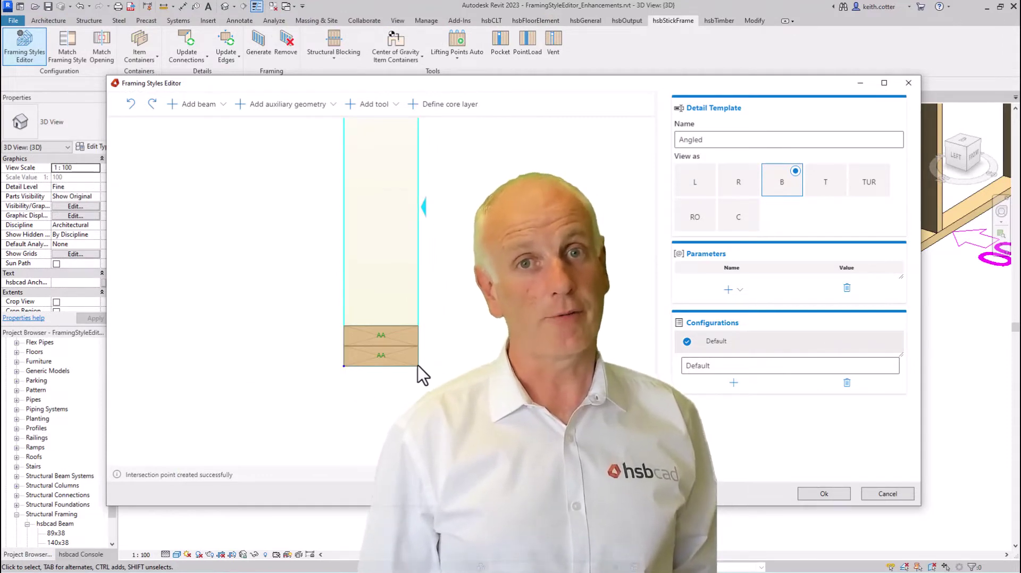
left_click(298, 104)
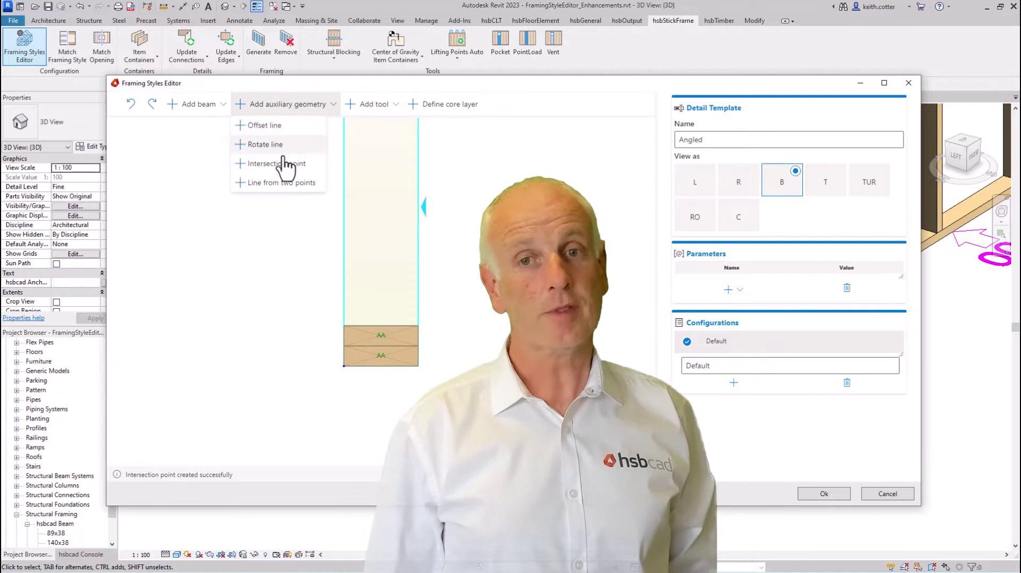
left_click(287, 171)
left_click(419, 360)
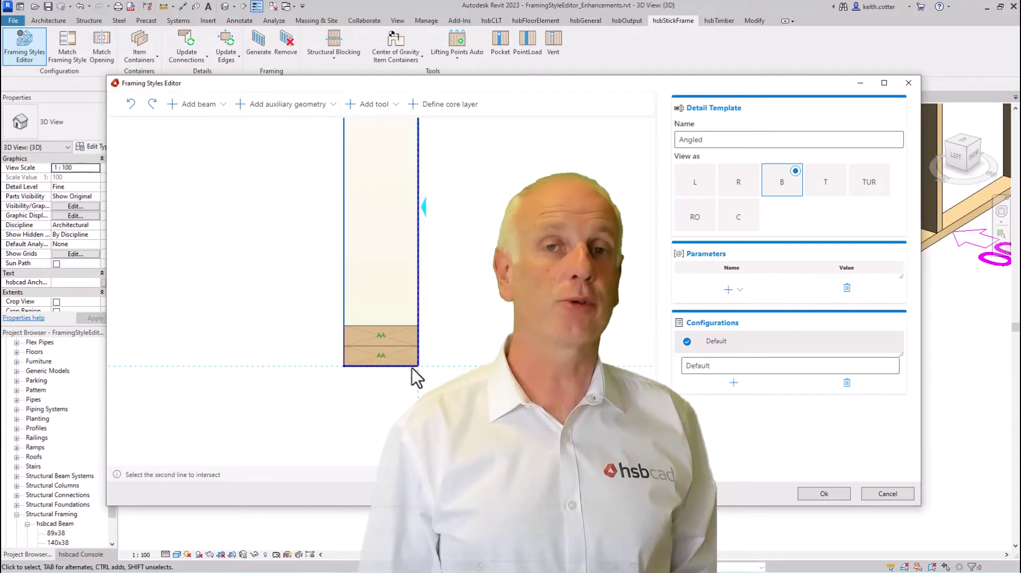
left_click(413, 368)
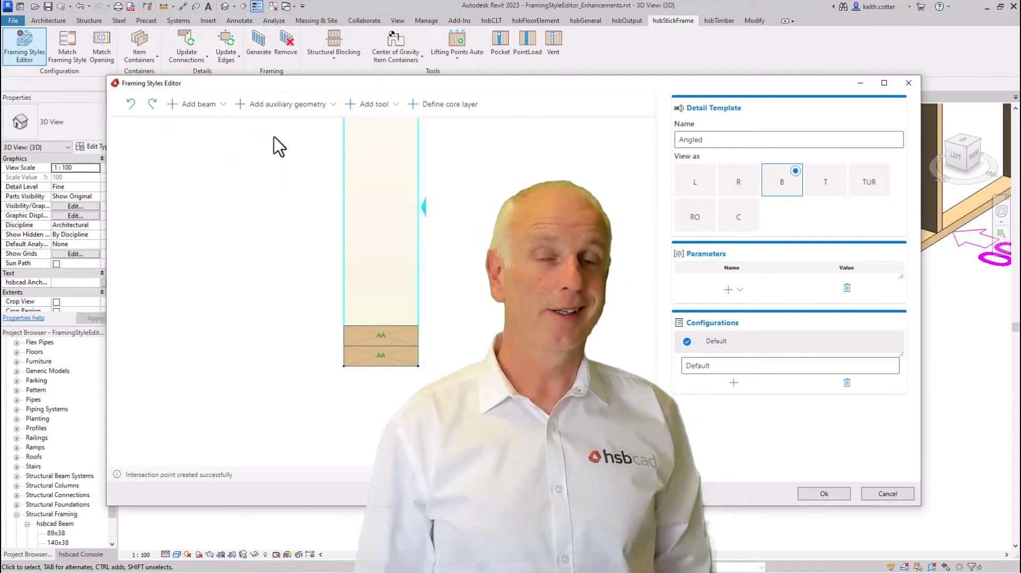
- Add a rotated auxiliary line from the lower beam's bottom edge about its left corner point and set its fixed angle to 0
left_click(299, 108)
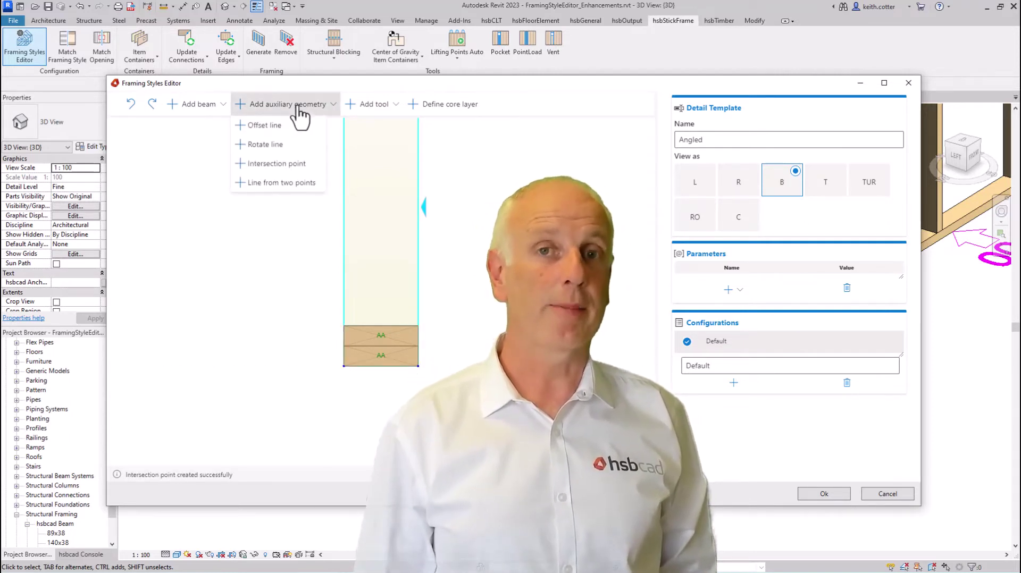
left_click(269, 145)
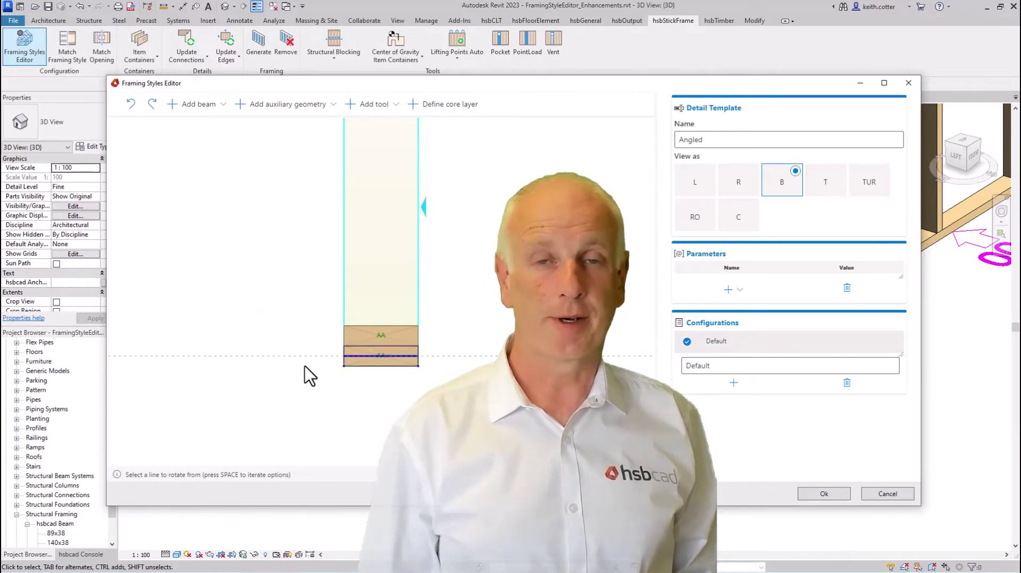
left_click(354, 366)
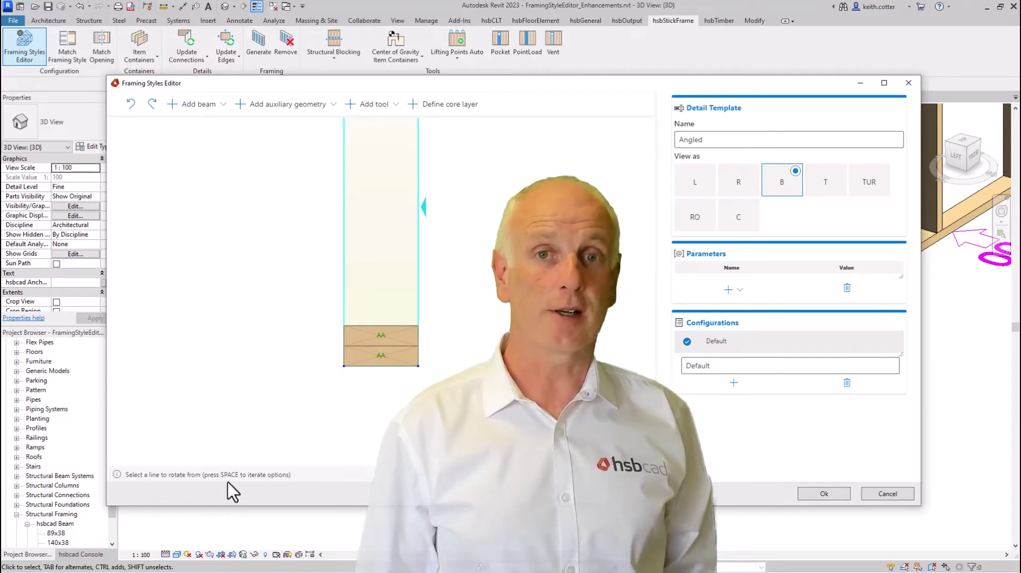
left_click(358, 367)
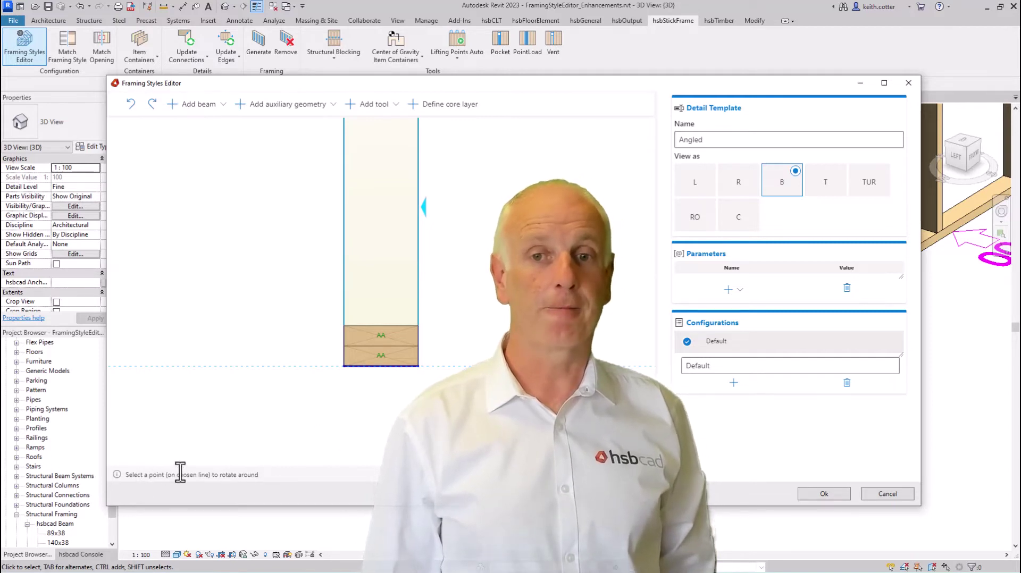
left_click(344, 367)
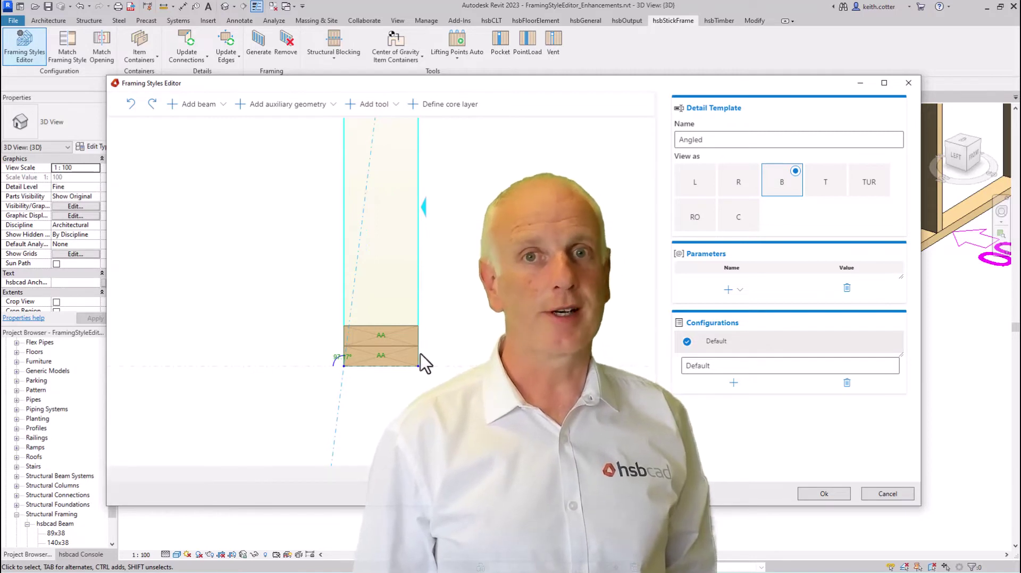
left_click(336, 358)
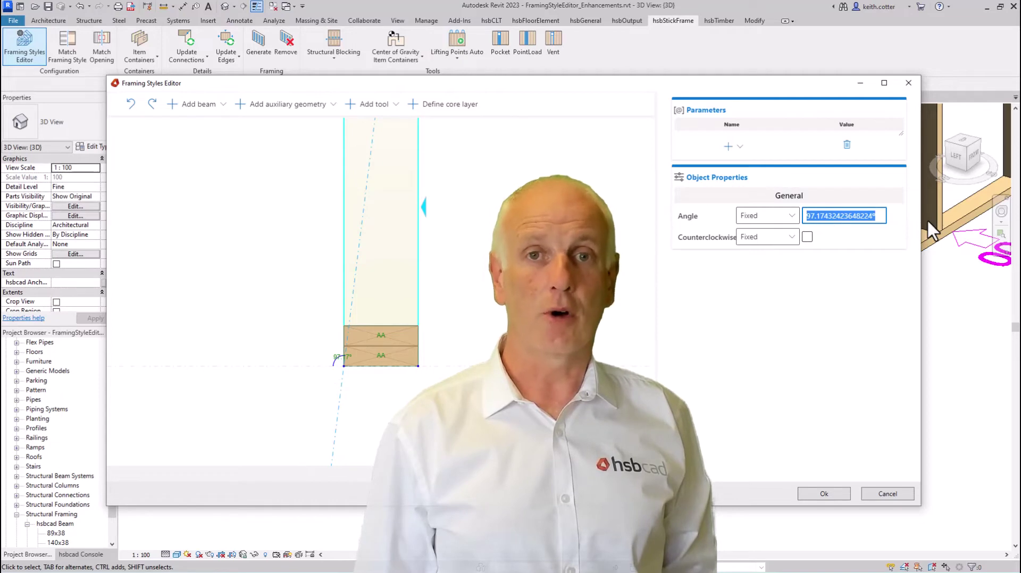
type("0")
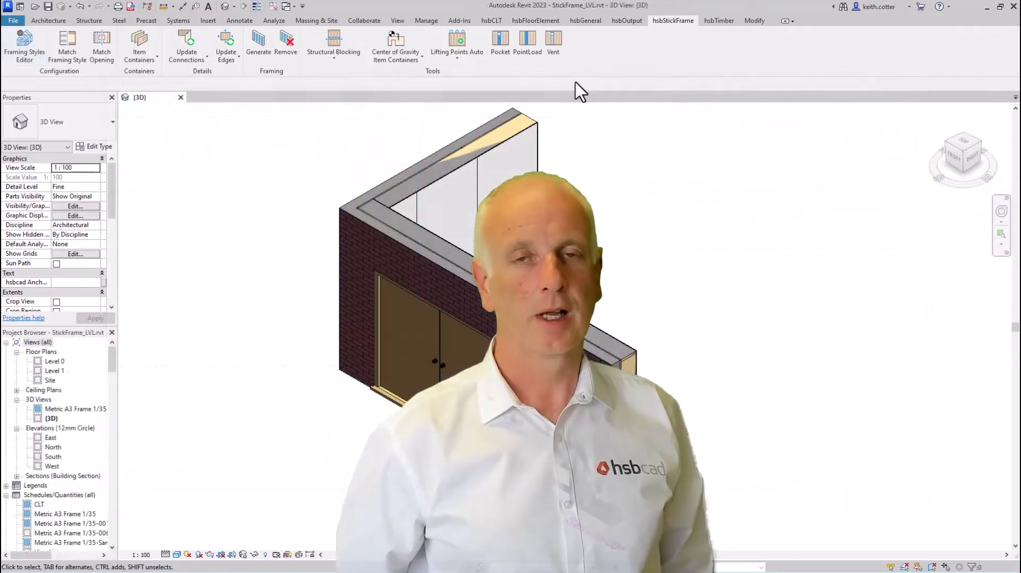
- Export the StickFrame_LVL project's framing styles as a zip file to the 99-Temporary folder on drive D
left_click(586, 21)
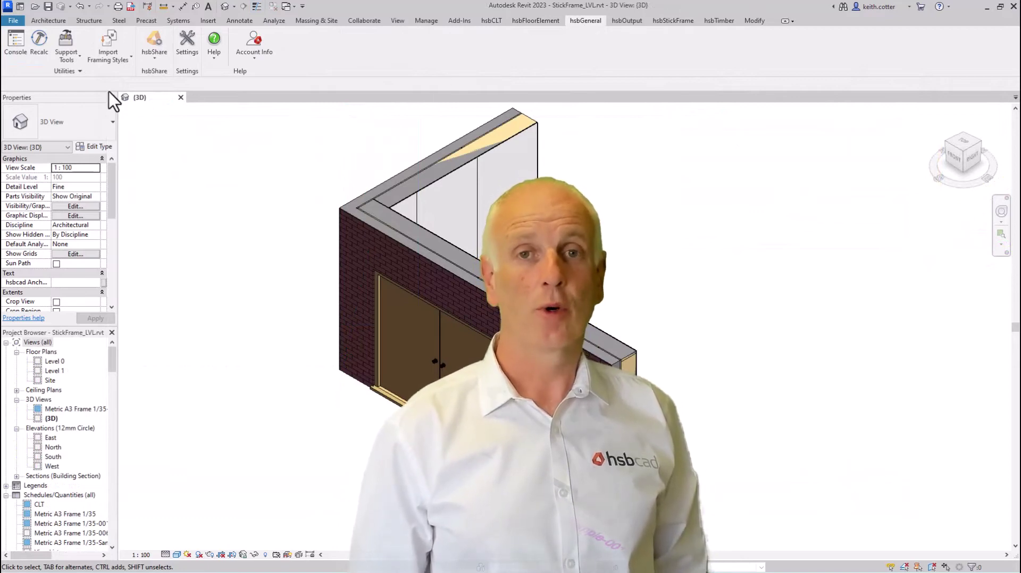
left_click(114, 63)
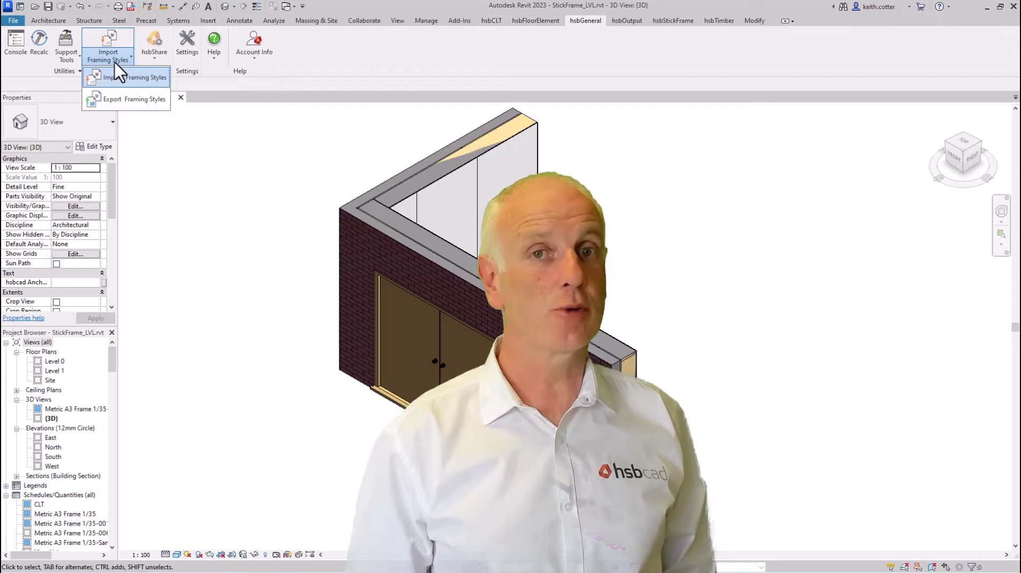
left_click(114, 102)
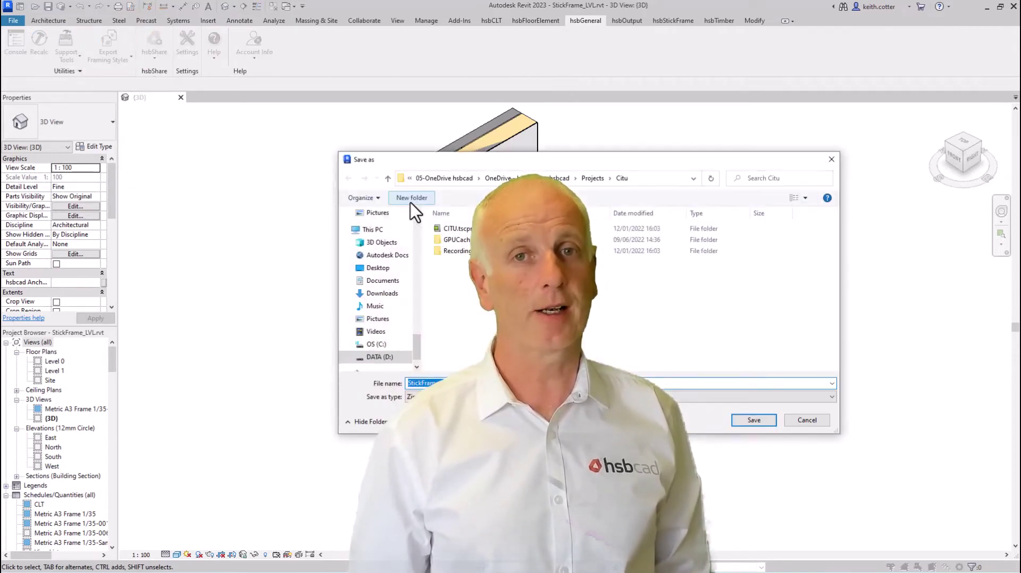
left_click(406, 358)
double_click(464, 307)
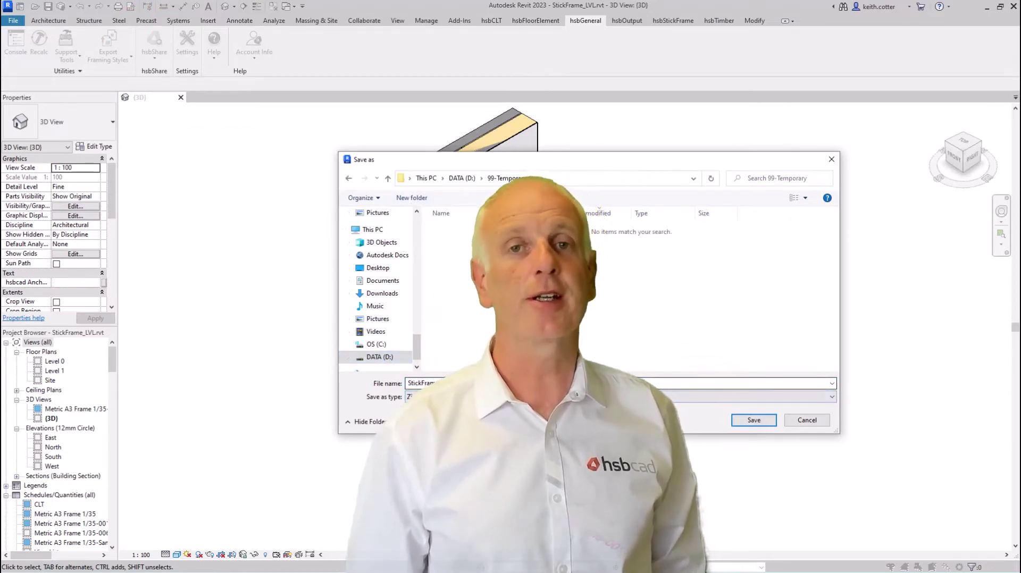
left_click(750, 420)
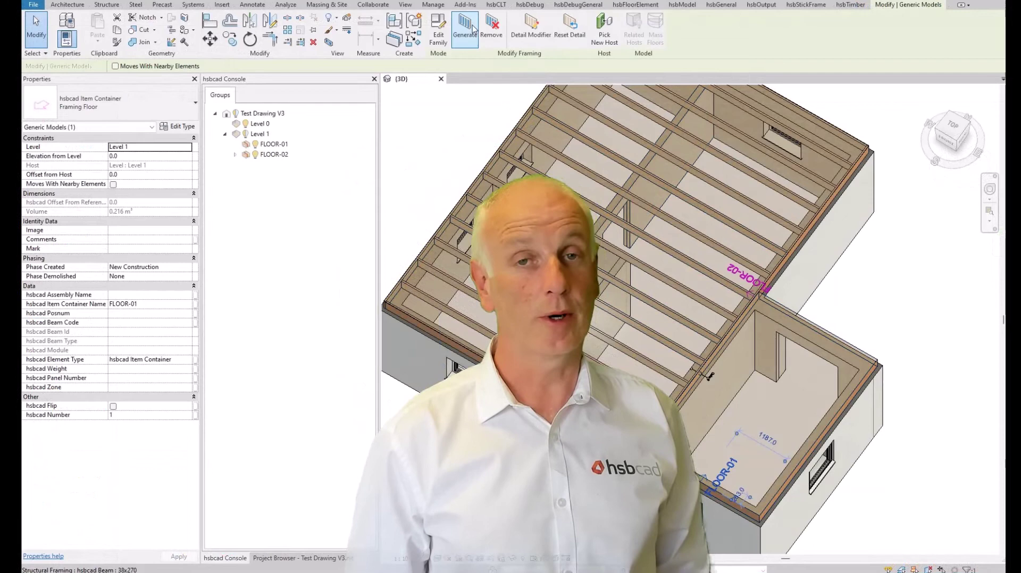
- Generate the framing of floor FLOOR-01 and dismiss the progress report
left_click(472, 30)
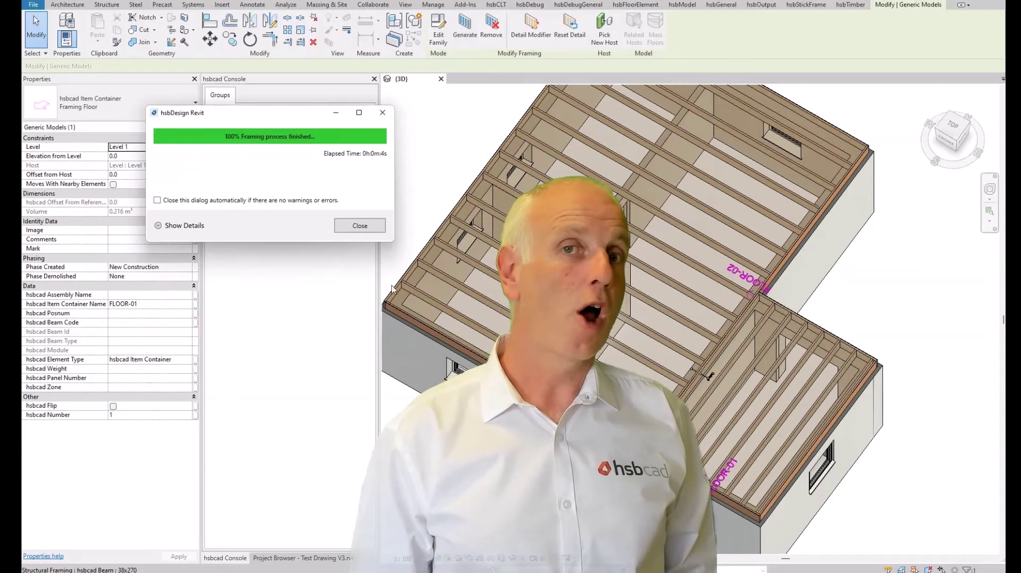
left_click(358, 226)
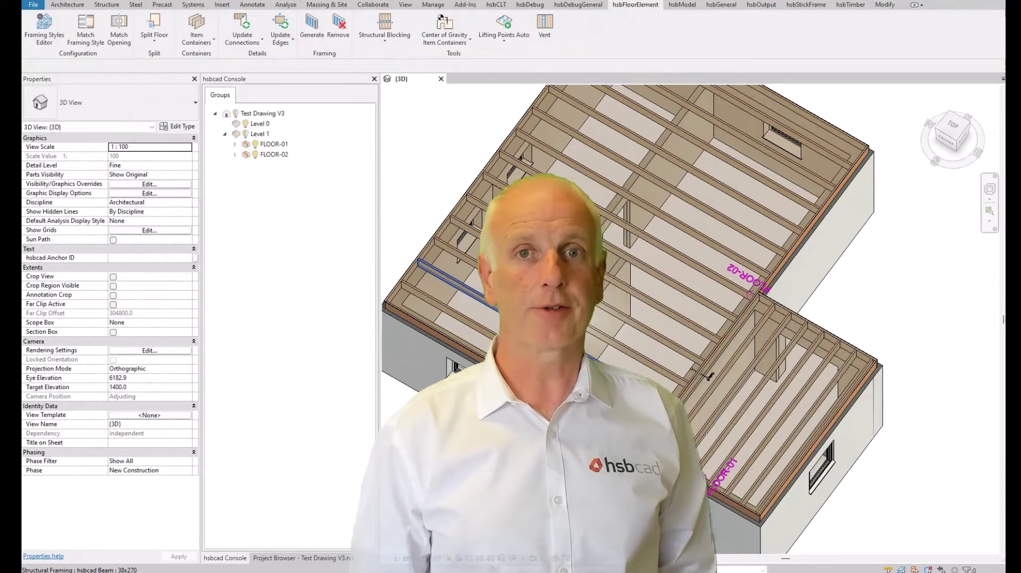
- Open the element details of floor FLOOR-01 with the Detail Modifier and select its VL-A - 38x270 - OSB entry
scroll(724, 477, "up", 3)
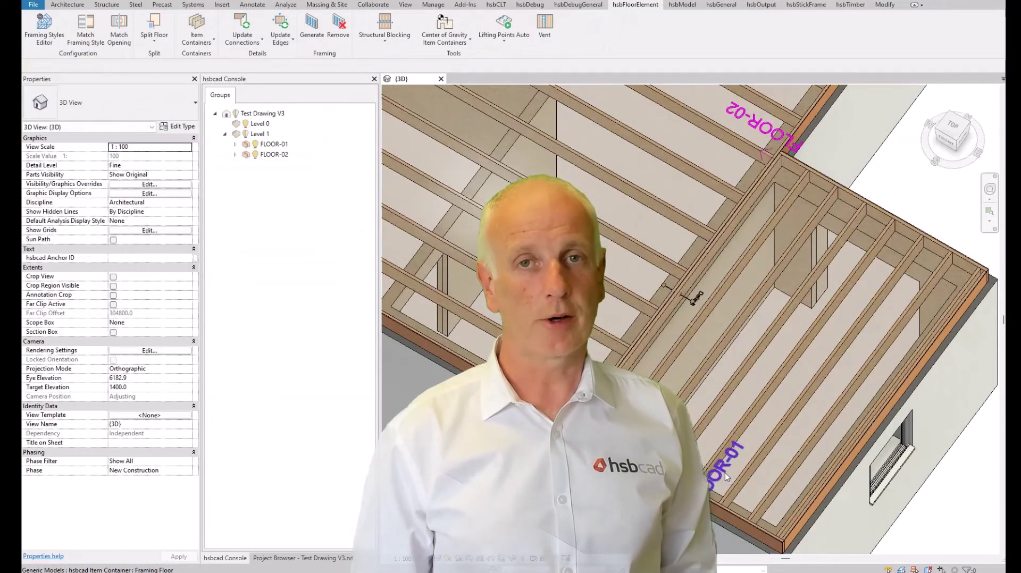
left_click(725, 474)
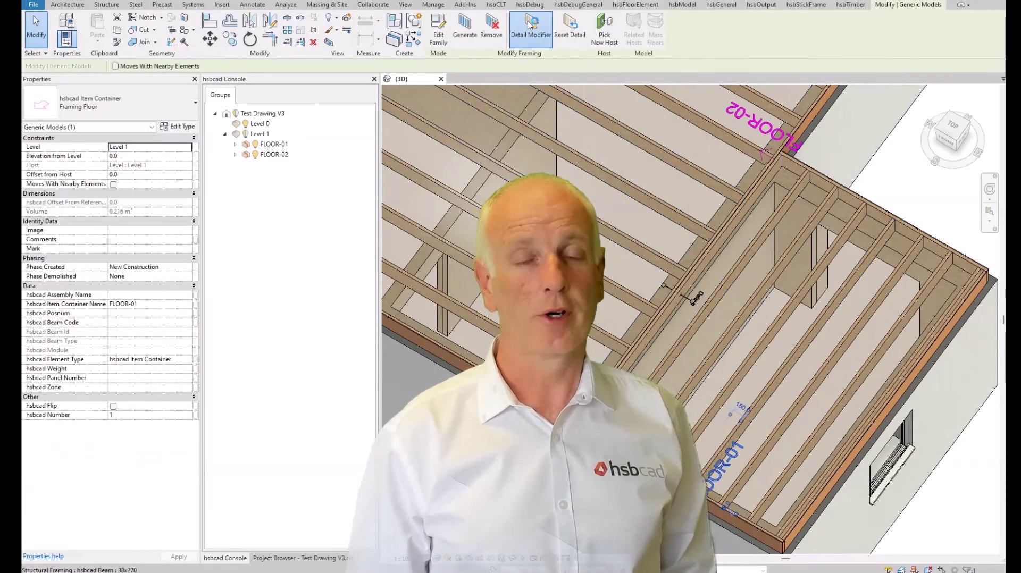
left_click(529, 23)
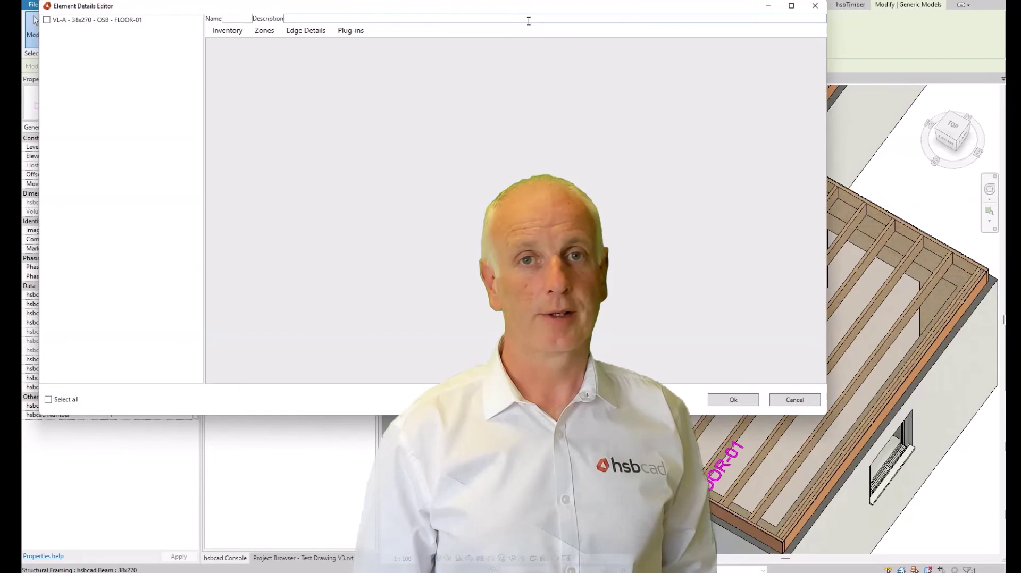
left_click(71, 19)
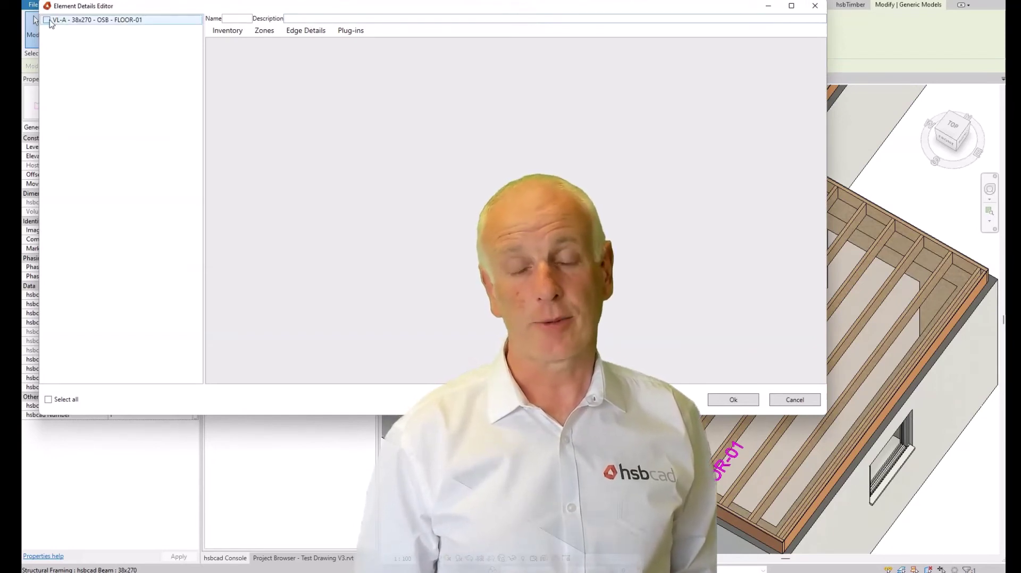
- Examine the beam distribution settings of Zone 0, including the spacing, Delta and start distribution
left_click(265, 31)
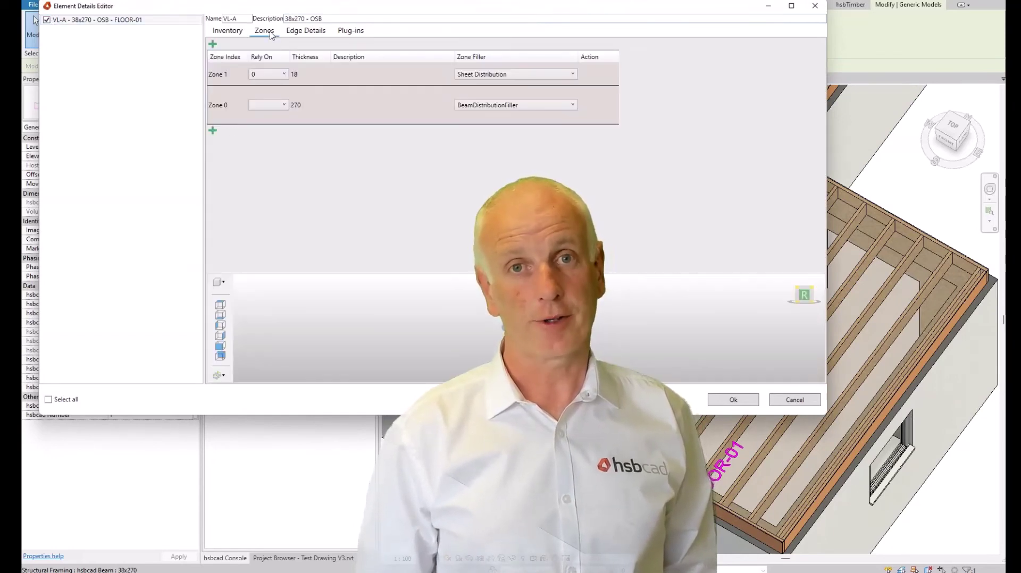
left_click(359, 108)
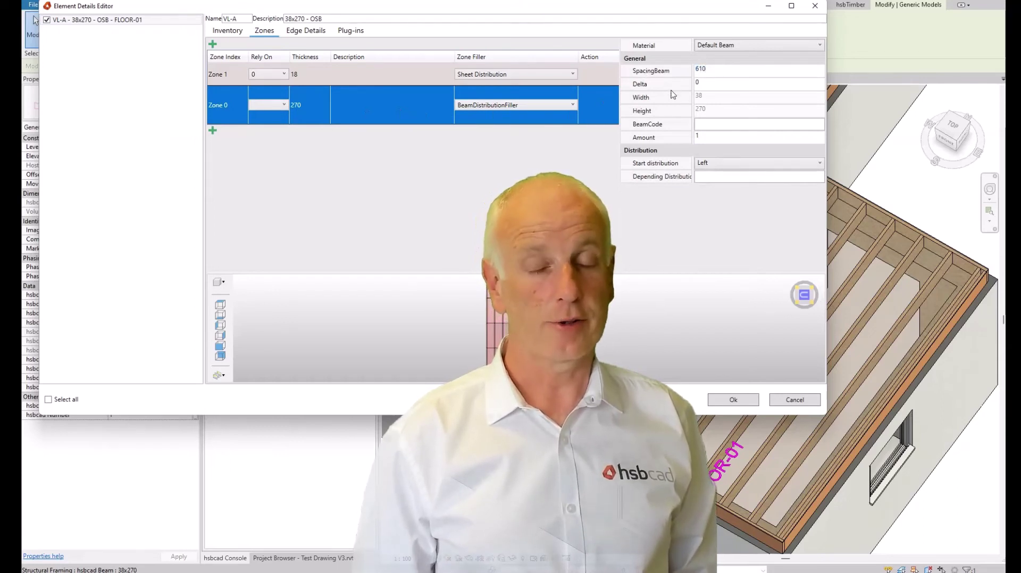
left_click(711, 83)
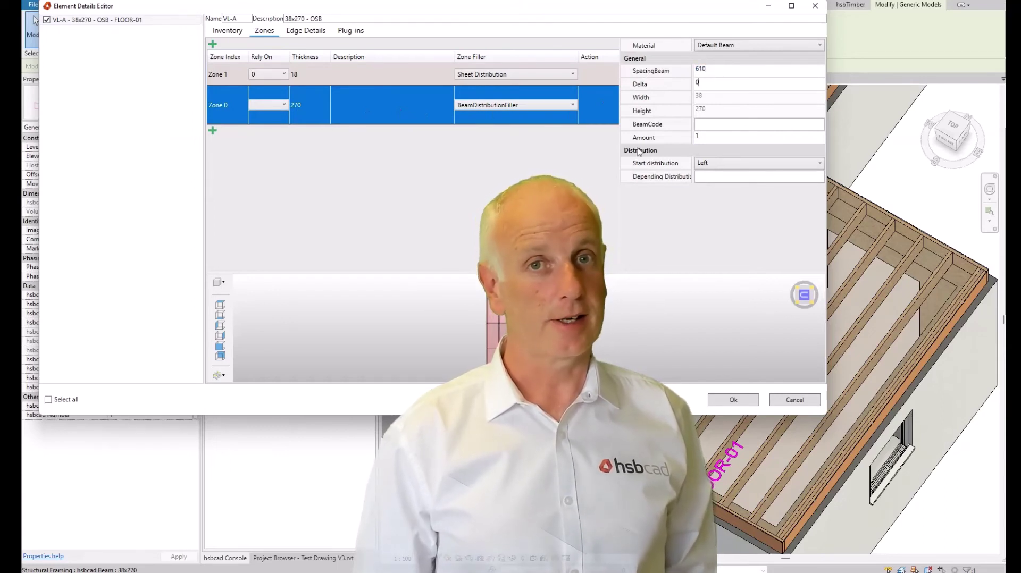
- Assign the Default ladder detail to the right-hand edge of FLOOR-01 in its edge details
left_click(305, 31)
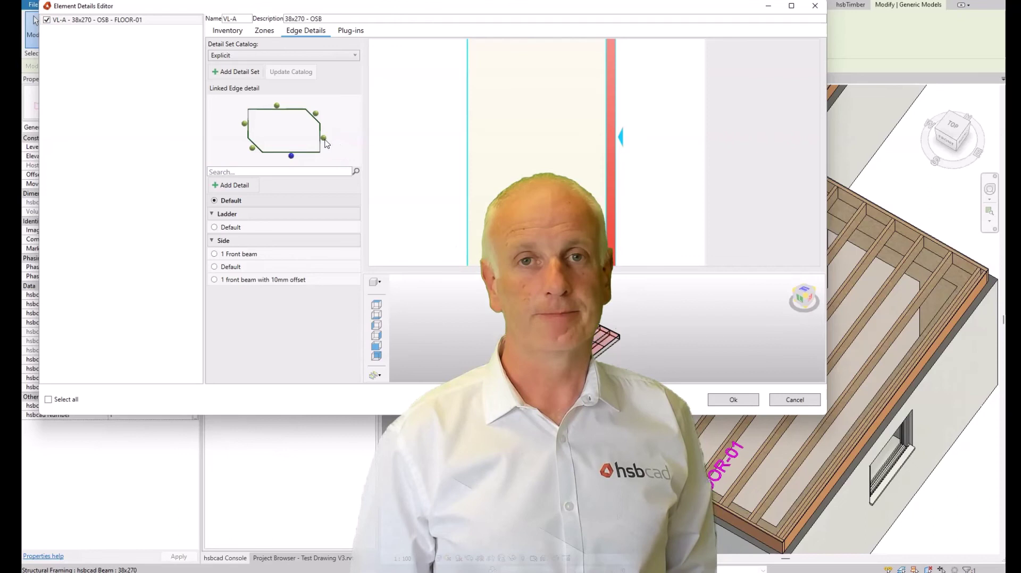
left_click(324, 139)
left_click(247, 228)
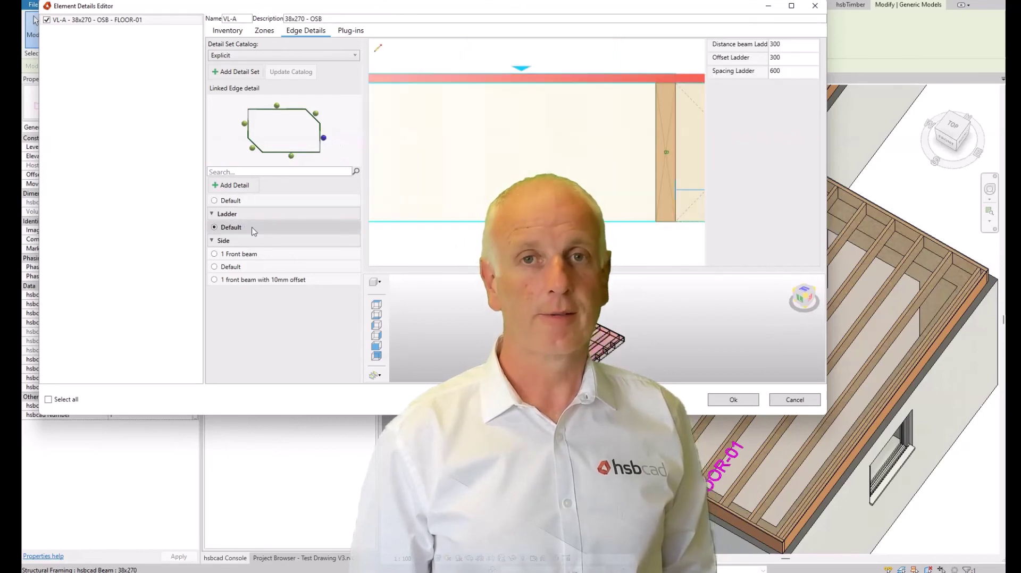
middle_click_drag(578, 164, 483, 178)
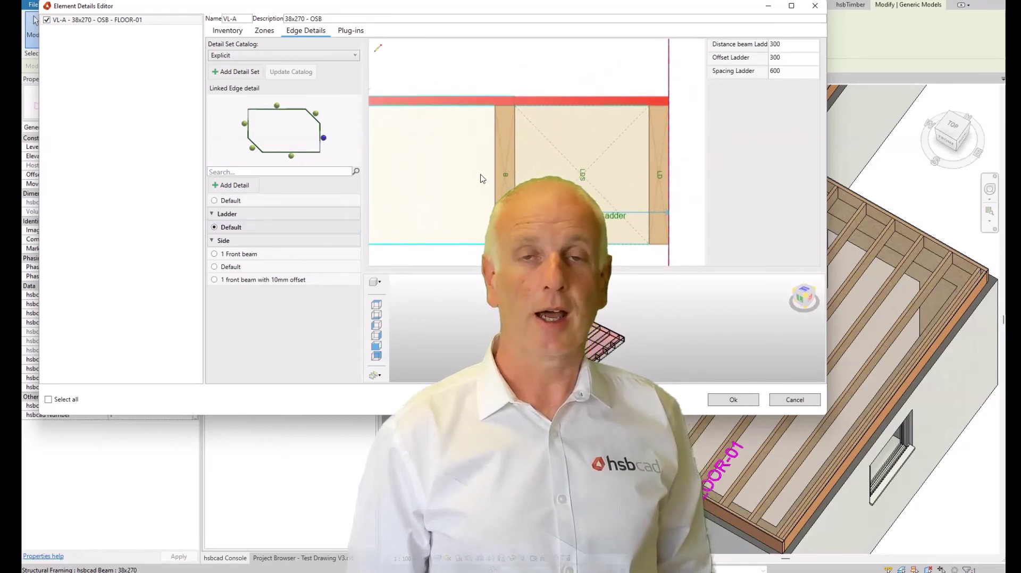